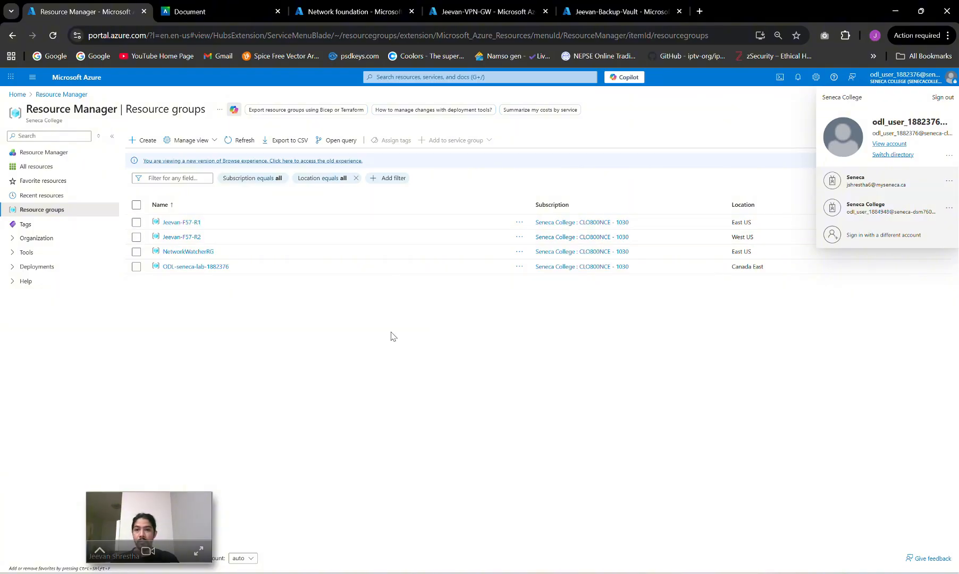
- Review the overview pages of the Vnet-R1 and Vnet-R2 virtual networks
left_click(343, 12)
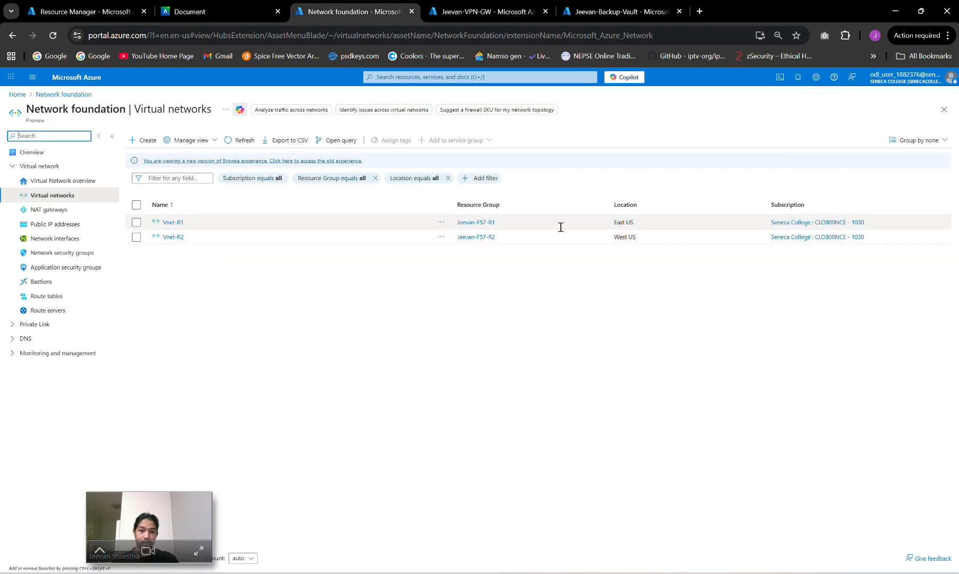
left_click(174, 223)
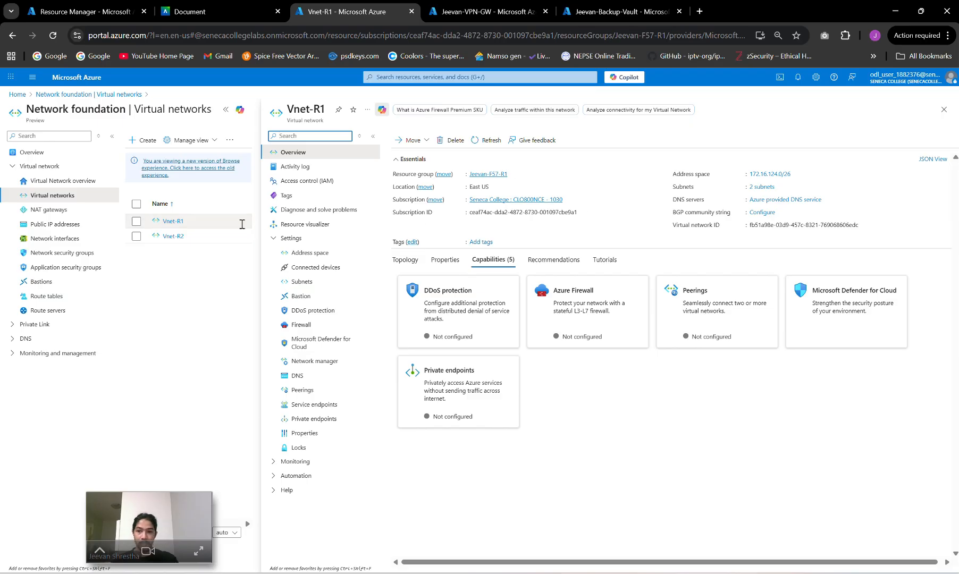
left_click(179, 237)
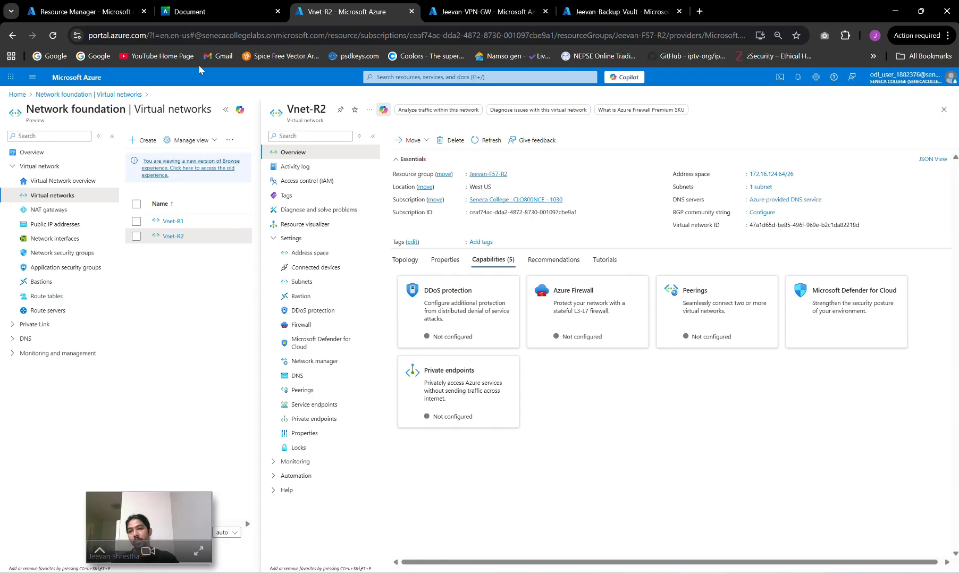
- Check the student's own row in the course's assigned IP address spaces document, and return to the Azure resource groups list
left_click(208, 18)
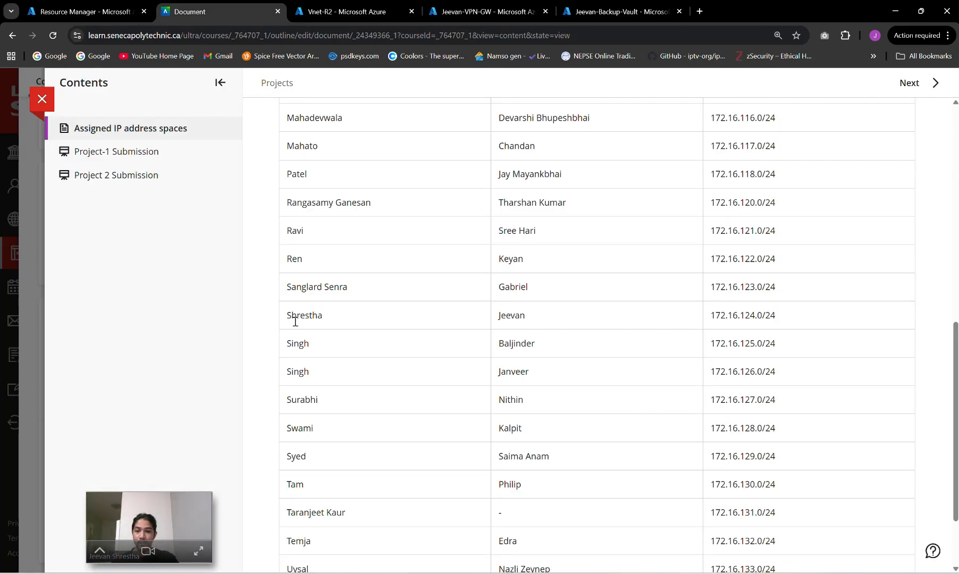
left_click_drag(286, 316, 781, 323)
left_click(798, 321)
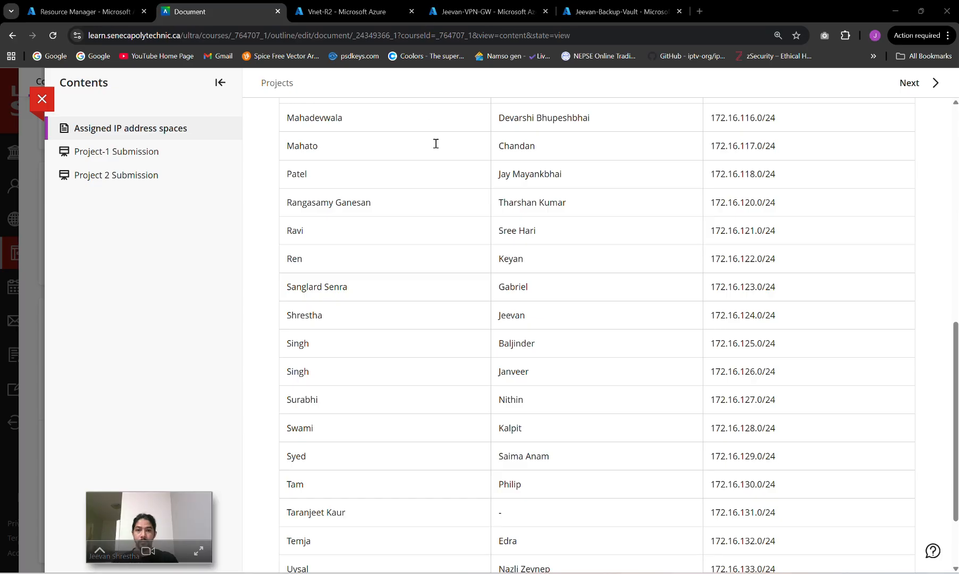
left_click(92, 16)
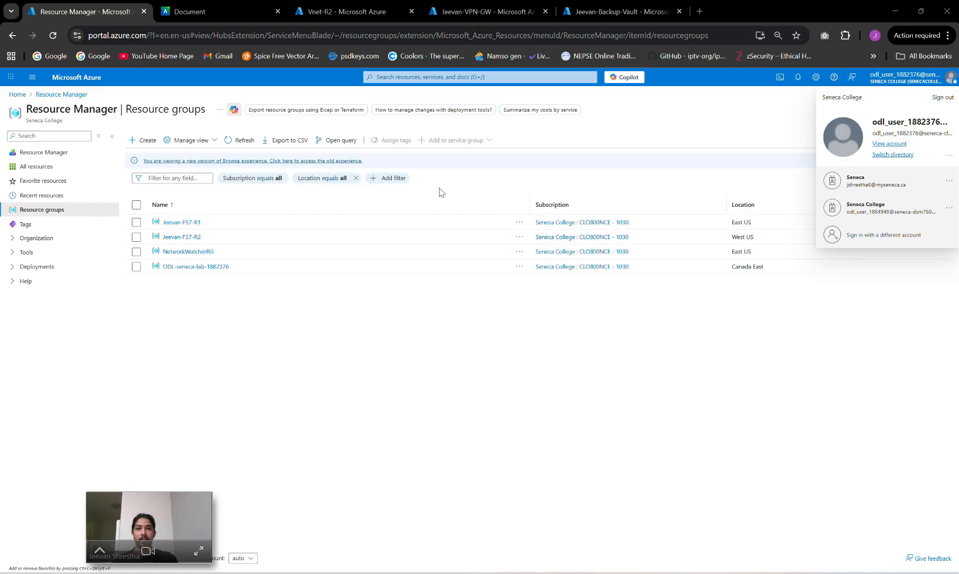
- Examine the VPN gateway's point-to-site configuration, including its root certificate data
left_click_drag(624, 15, 513, 24)
left_click(621, 16)
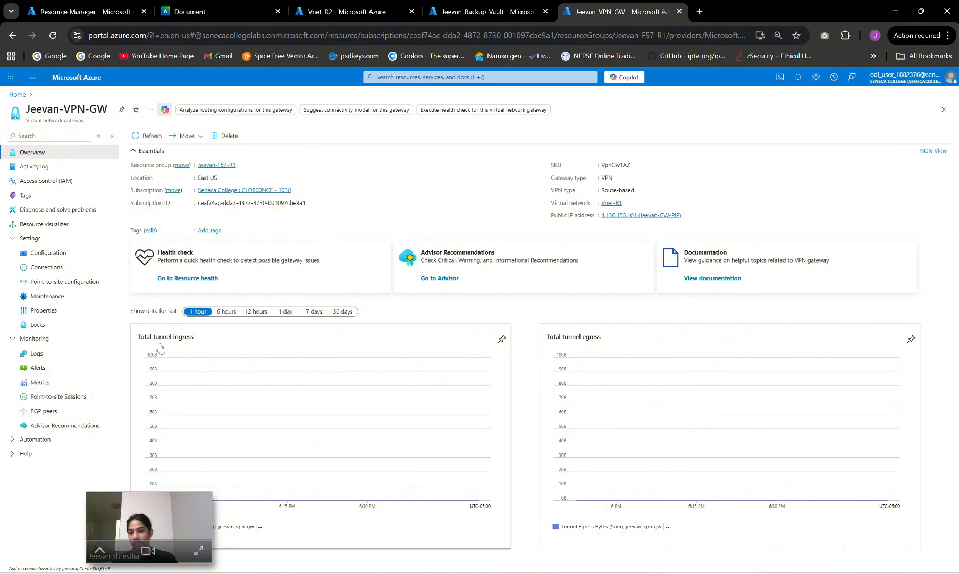
left_click(47, 282)
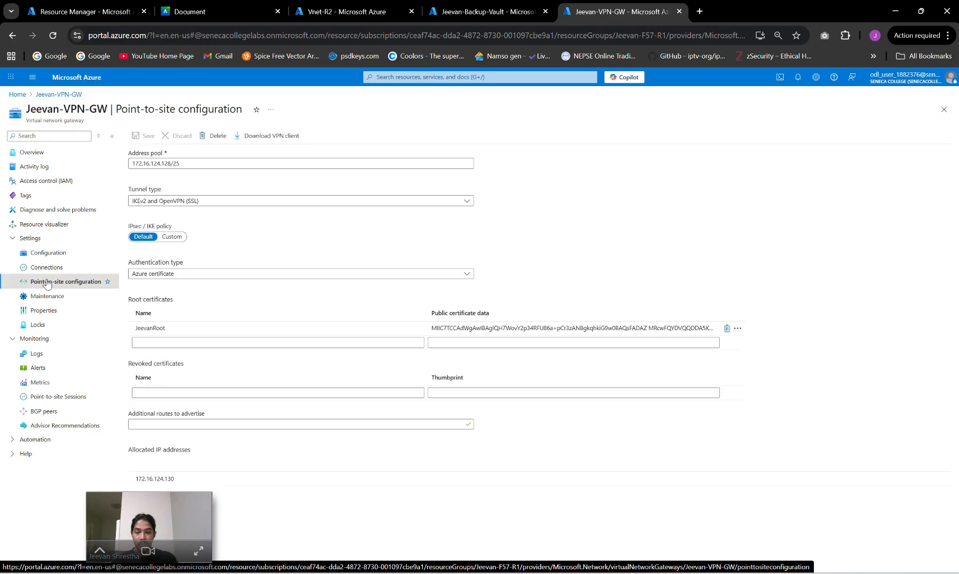
left_click(540, 328)
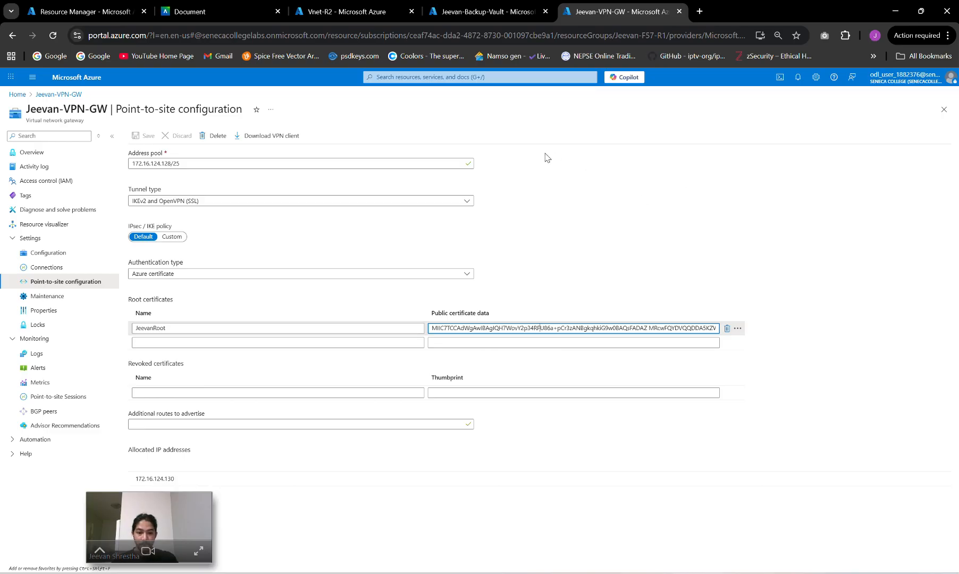
- Glance at the VM's remote desktop session, and inspect that virtual machine's overview in the Azure portal
key("alt+Tab")
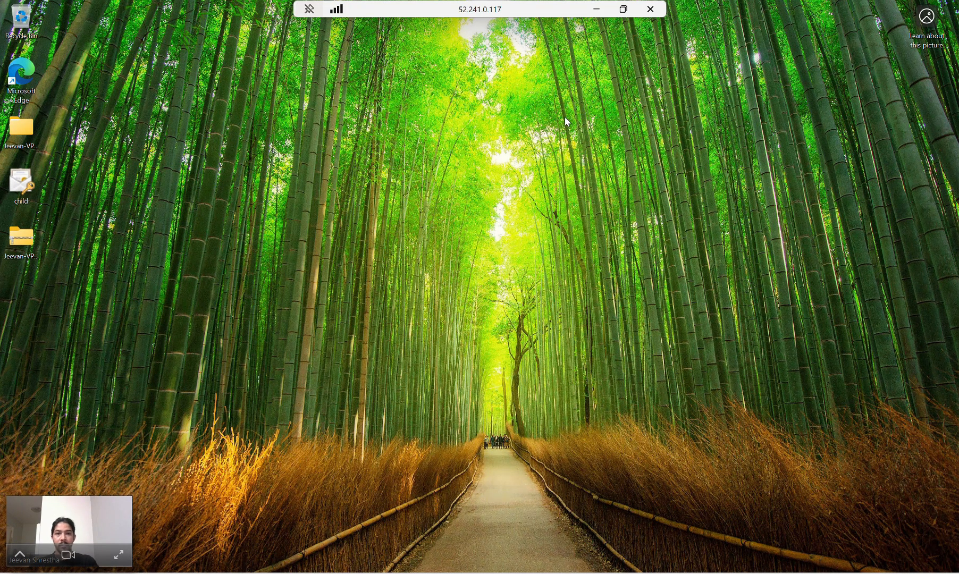
left_click(596, 10)
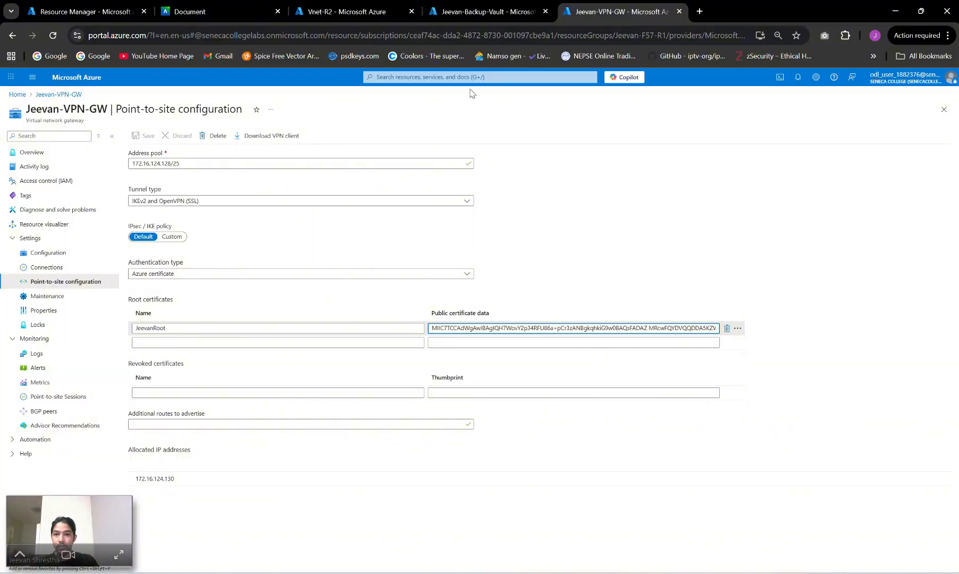
left_click(420, 78)
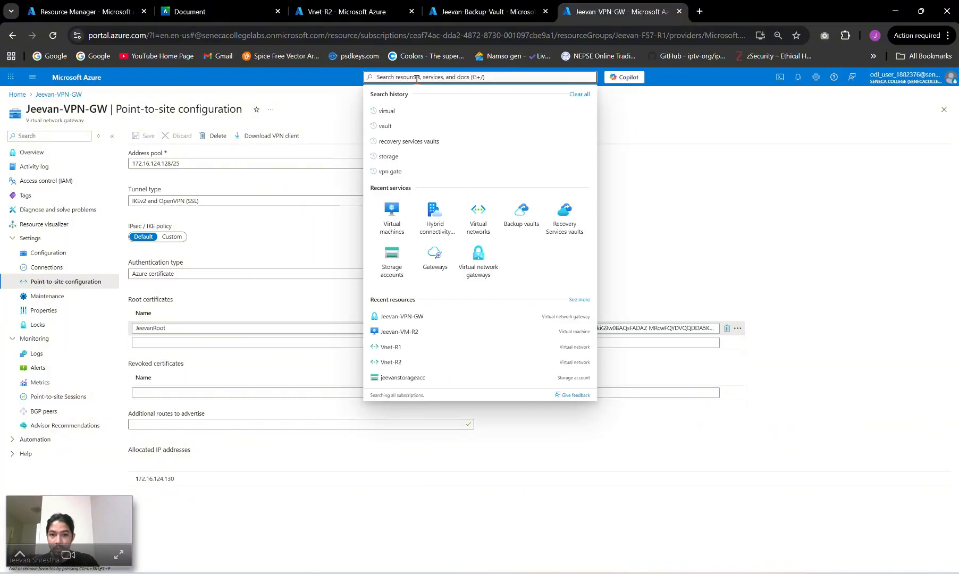
left_click(396, 234)
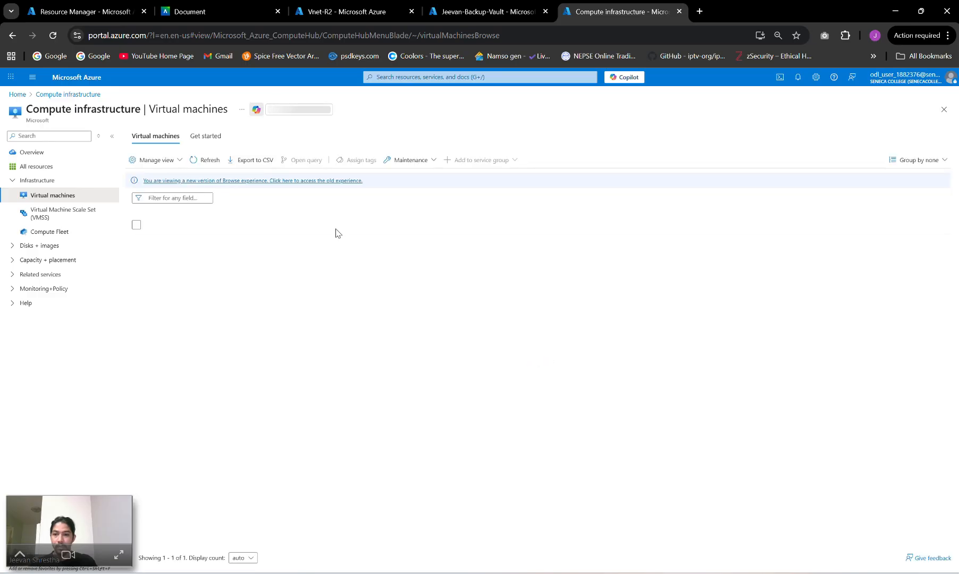
left_click(175, 243)
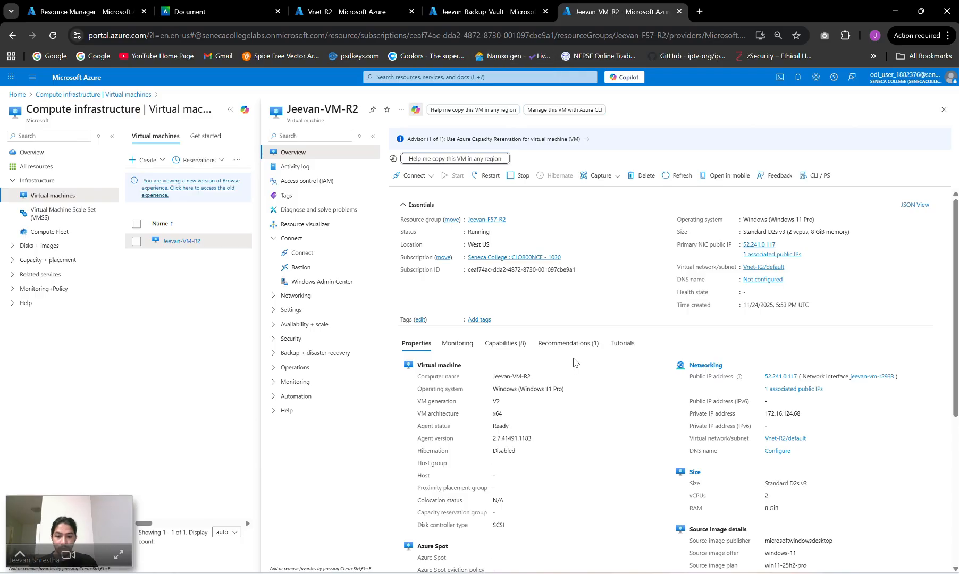
- Switch to the VM's remote desktop session, check its VPN connection in the quick settings, and return to the portal
left_click(593, 527)
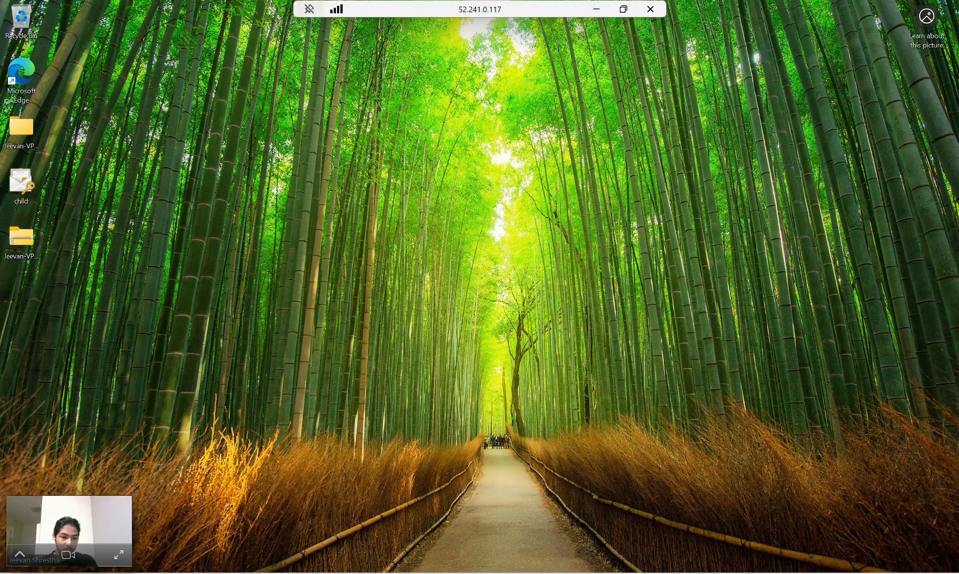
left_click(891, 573)
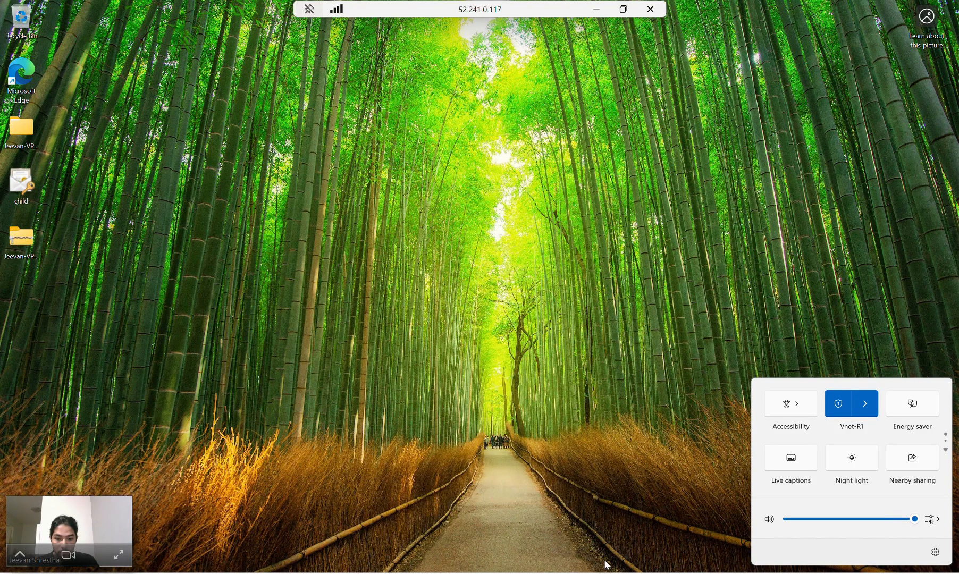
left_click(596, 9)
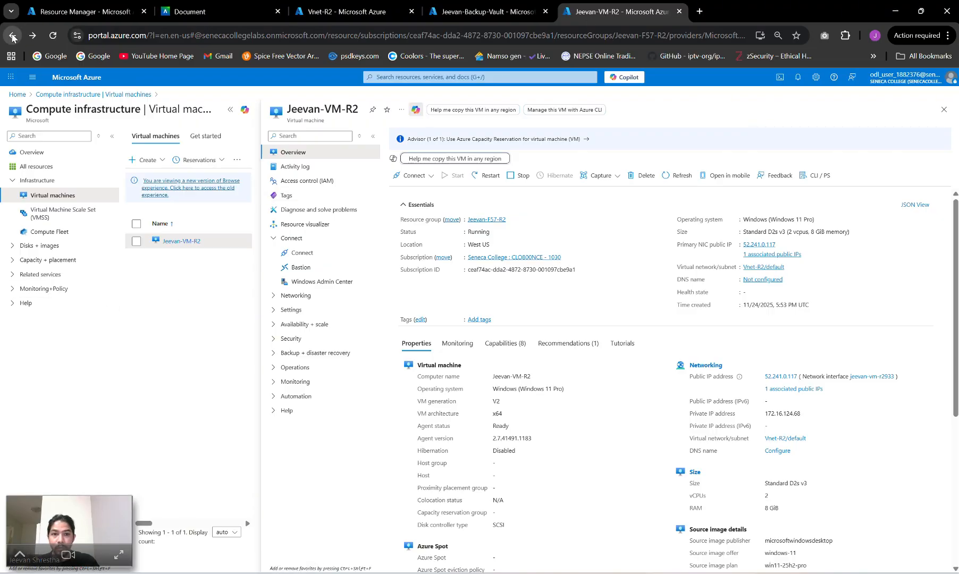
- Return to the VPN gateway and view its point-to-site sessions
left_click(12, 37)
left_click(12, 37)
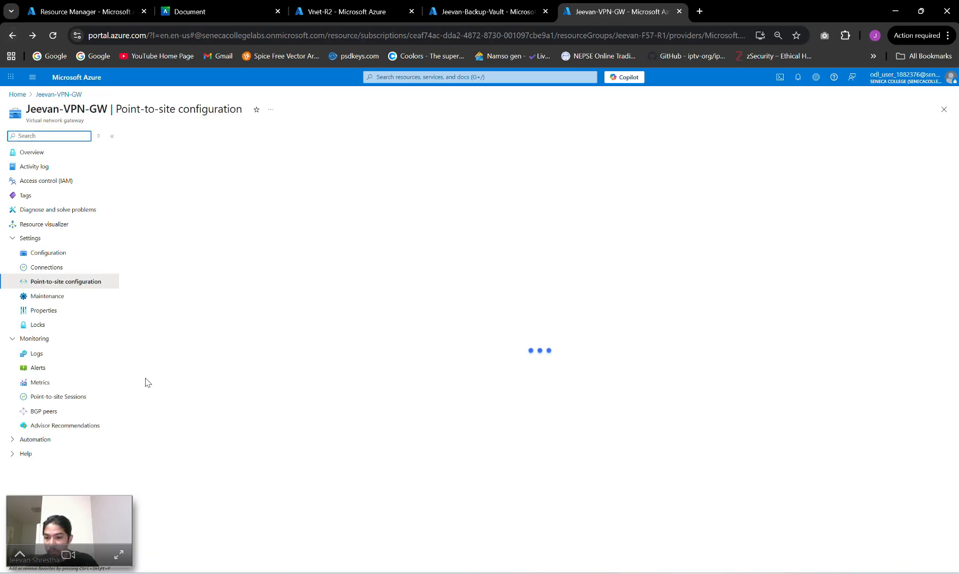
left_click(54, 403)
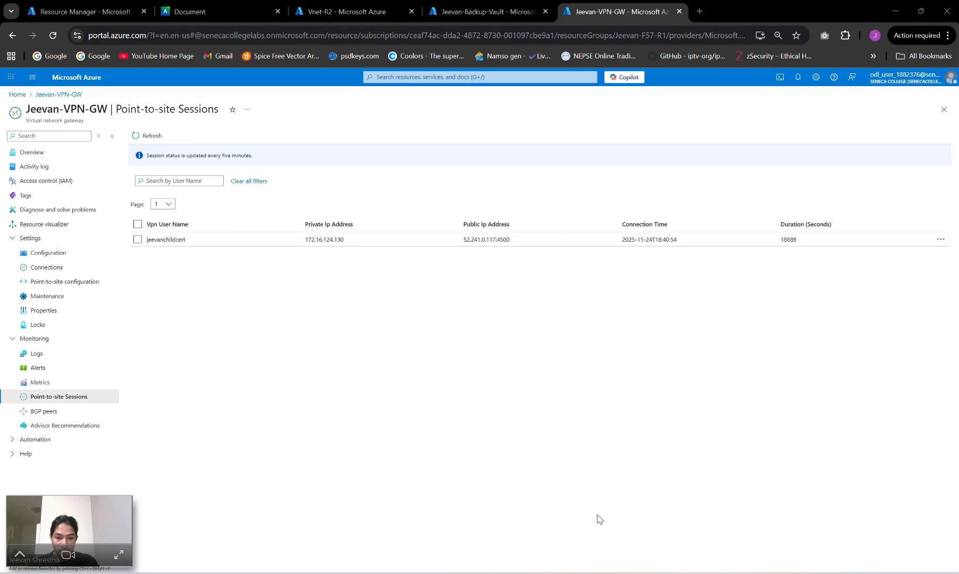
- Switch to the VM's remote desktop session and view the contents of the first folder on the mapped Z: file share
left_click(561, 551)
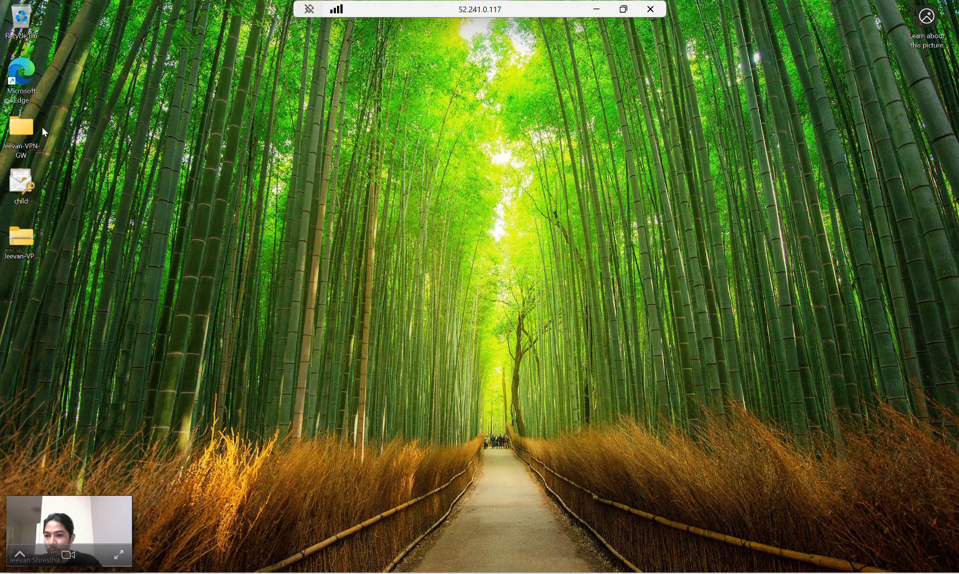
key("alt+Tab")
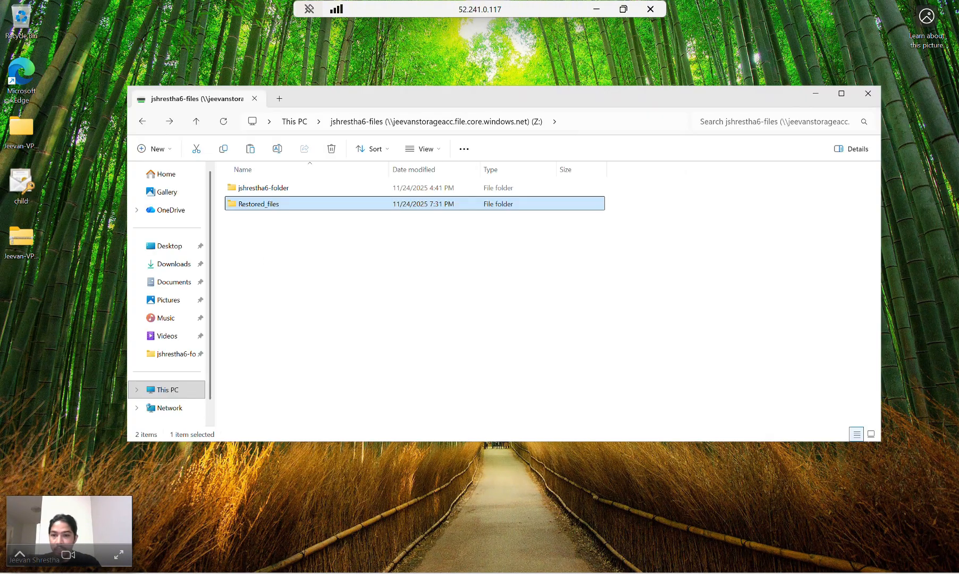
left_click(168, 391)
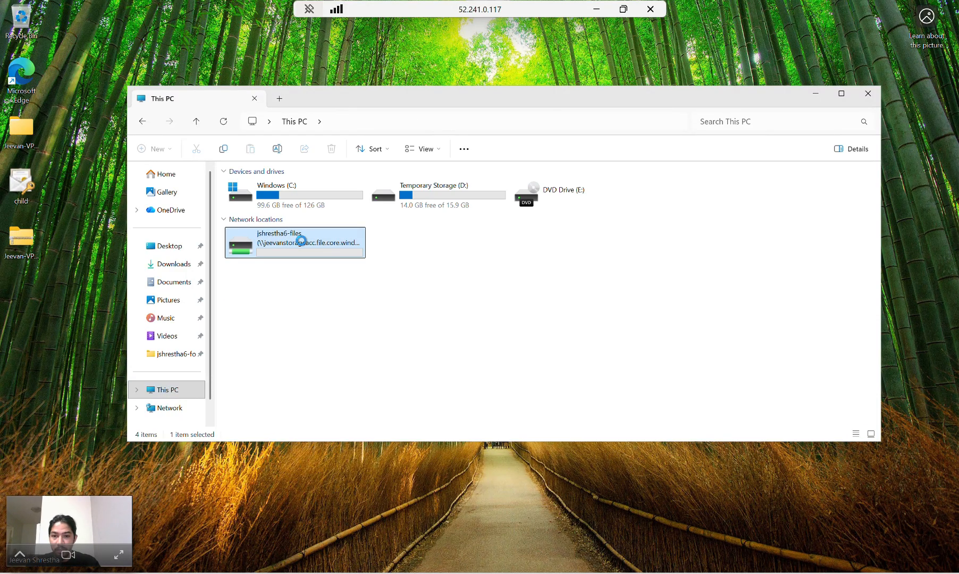
double_click(303, 245)
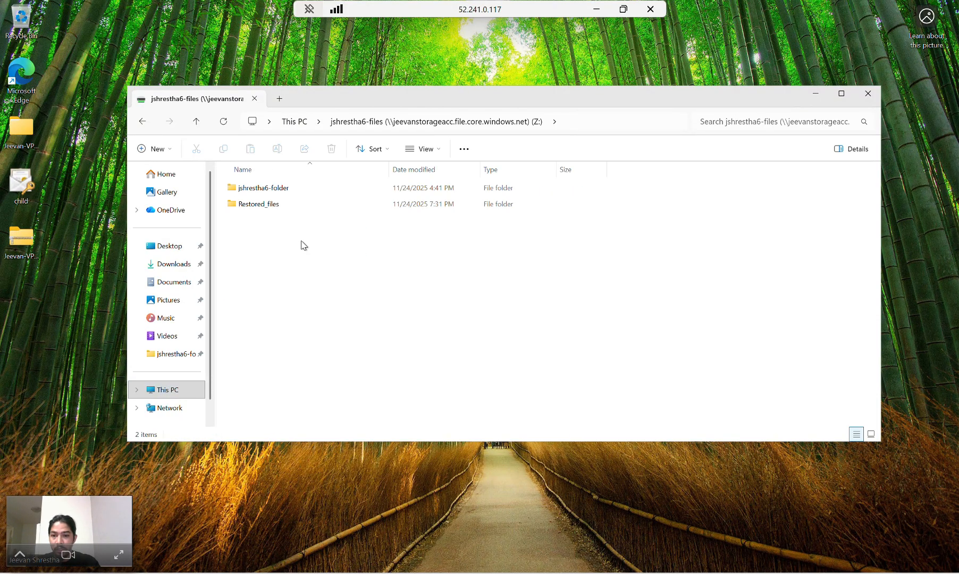
double_click(263, 188)
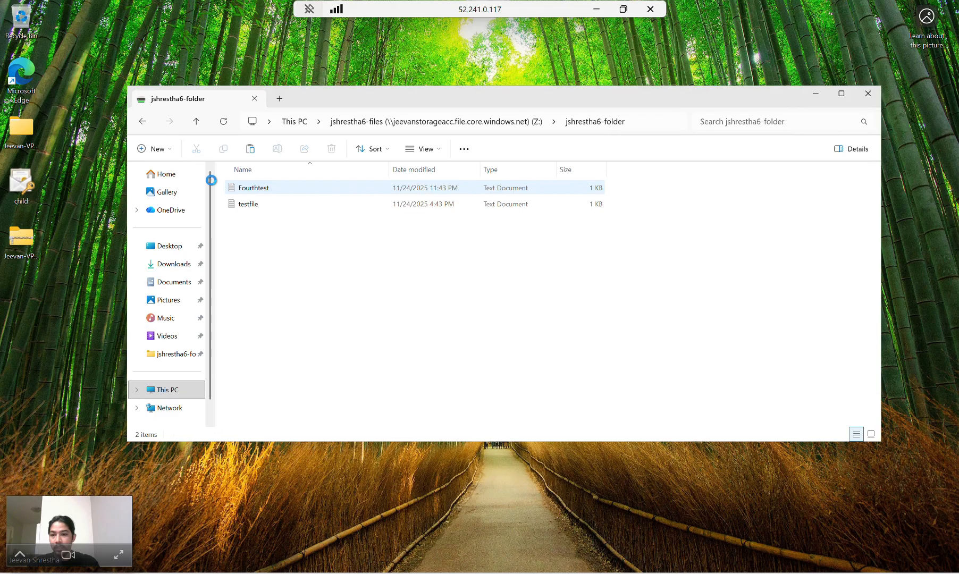
- View the Restored_files folder on the mapped file share, and return to the Azure portal
left_click(199, 122)
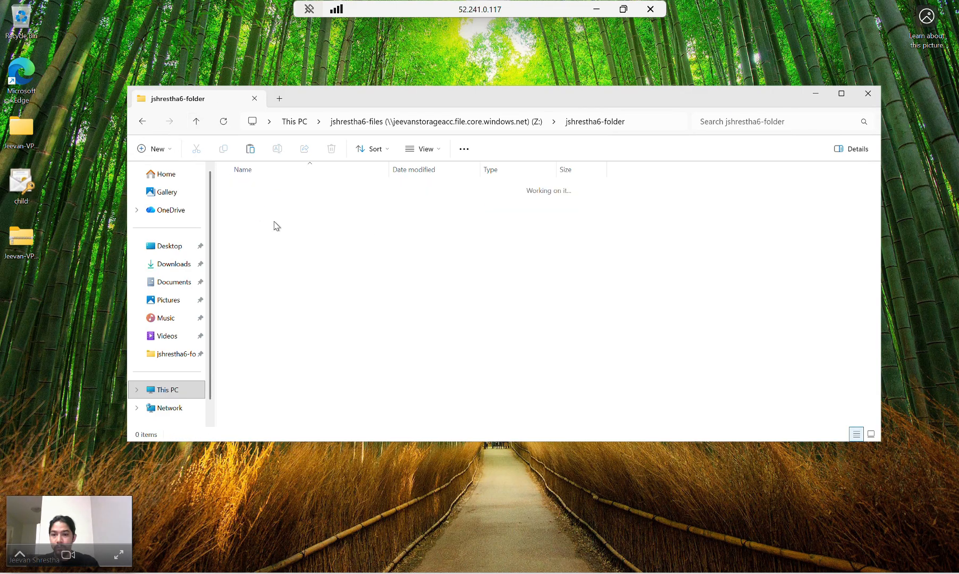
left_click(271, 207)
double_click(271, 206)
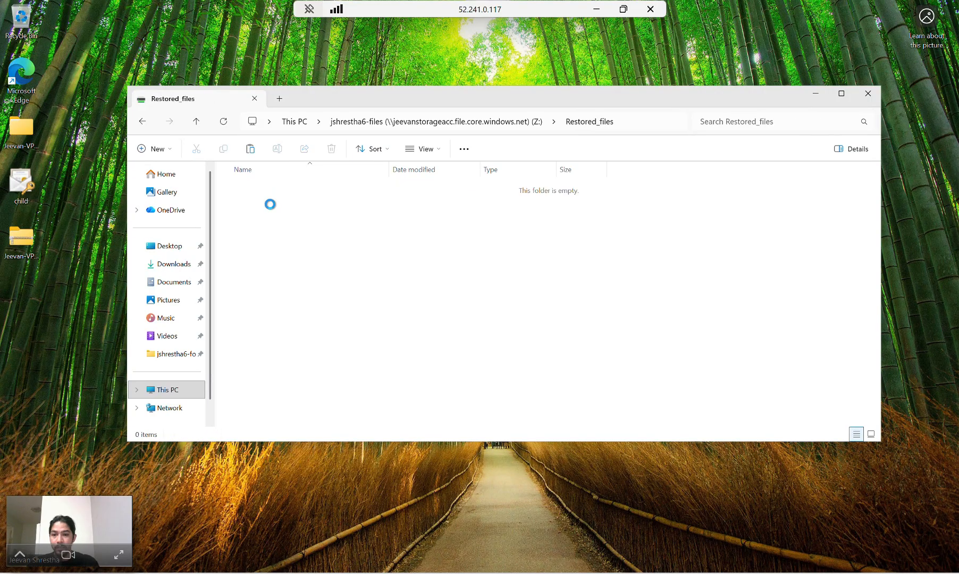
left_click(142, 123)
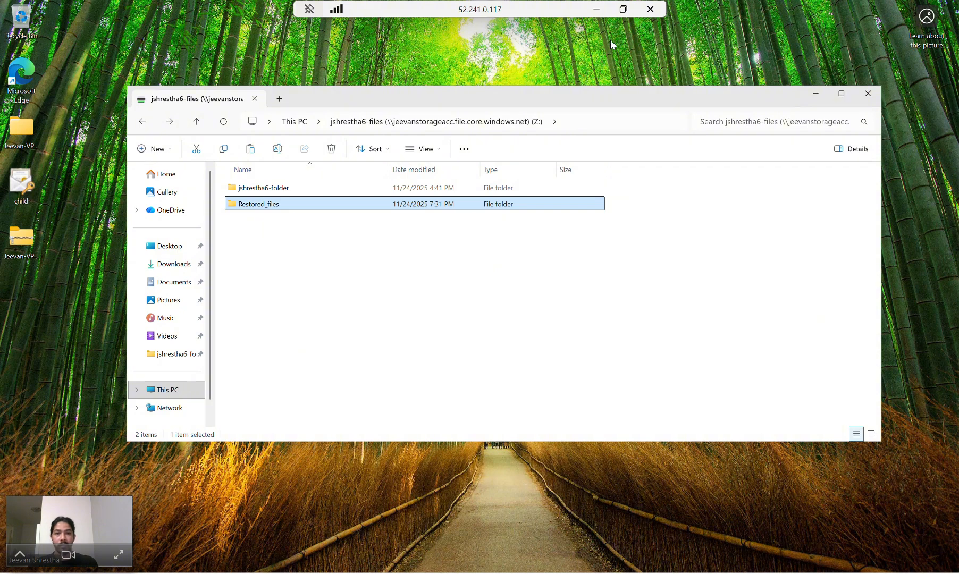
left_click(597, 12)
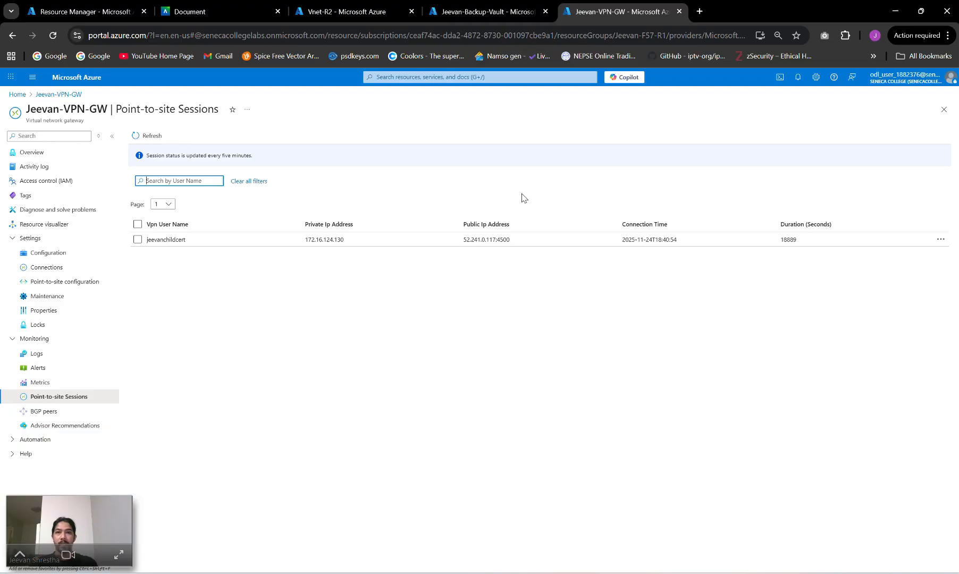
- Open the Recovery Services vault's custom Azure File Share backup policy and review its schedule and retention settings
left_click_drag(639, 12, 555, 12)
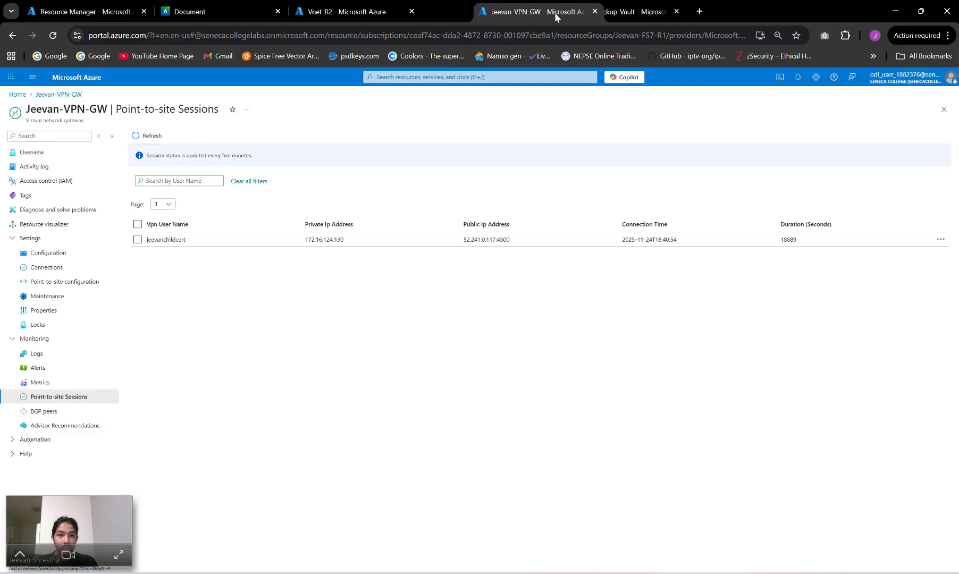
left_click(628, 12)
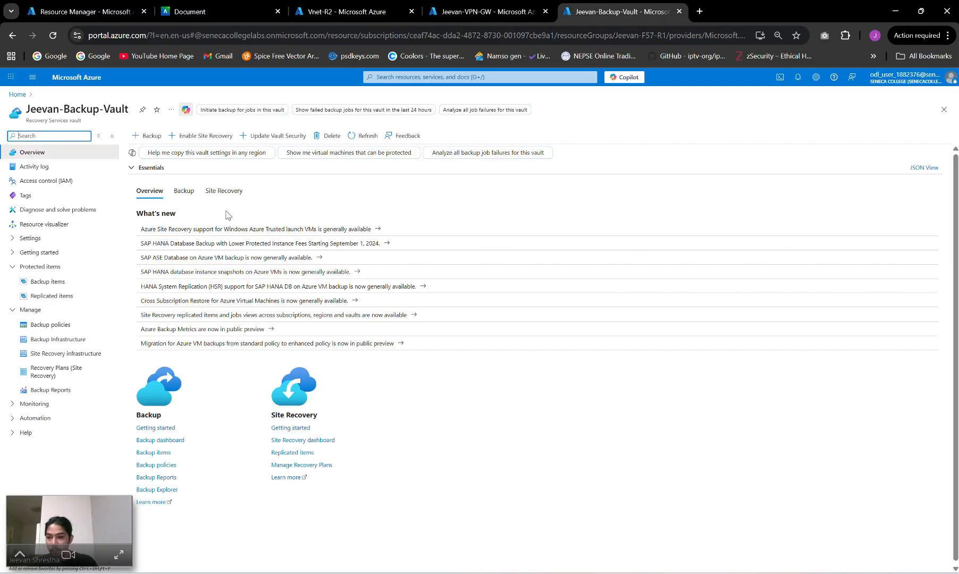
left_click(53, 323)
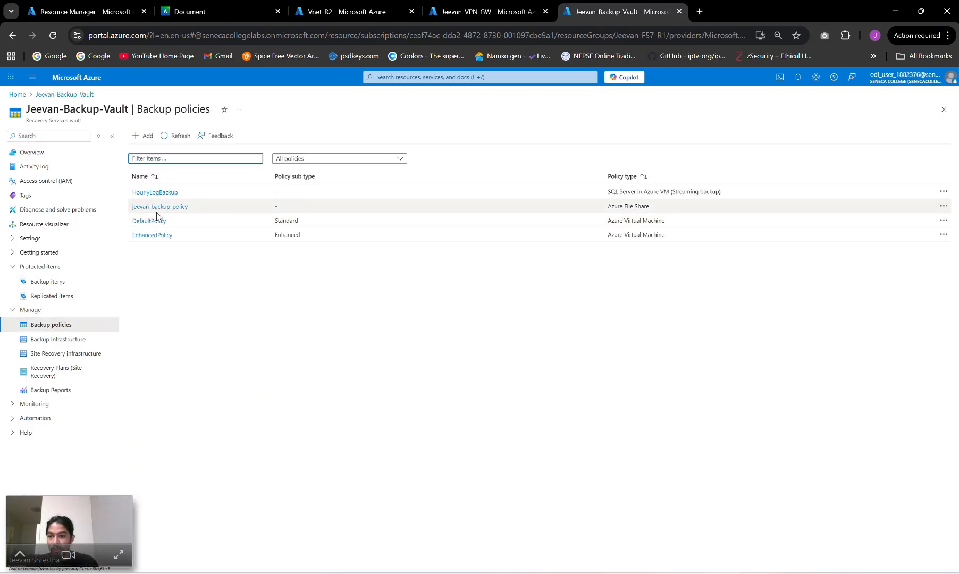
left_click(170, 210)
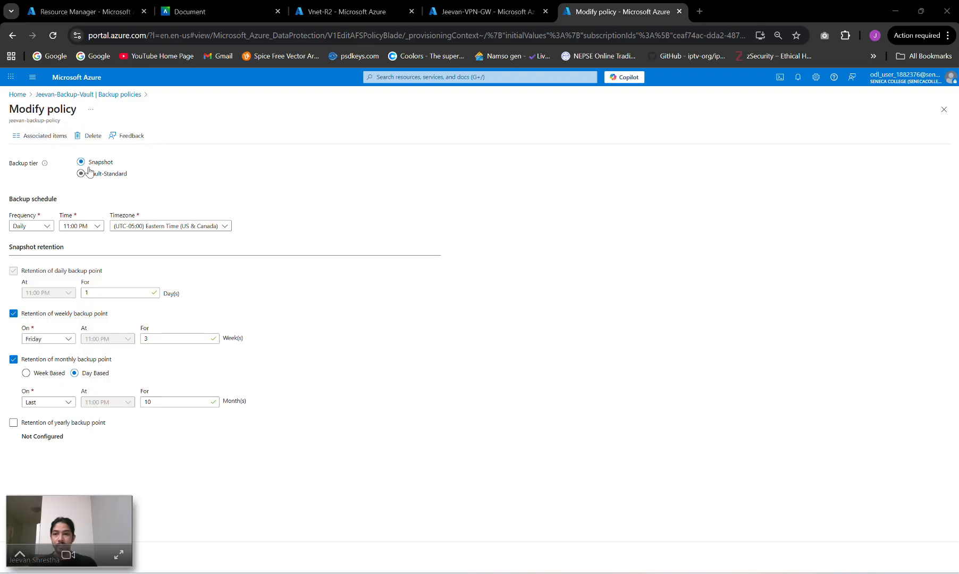
- Return to the Recovery Services vault and view its Azure Storage (Azure Files) backup items
left_click(62, 97)
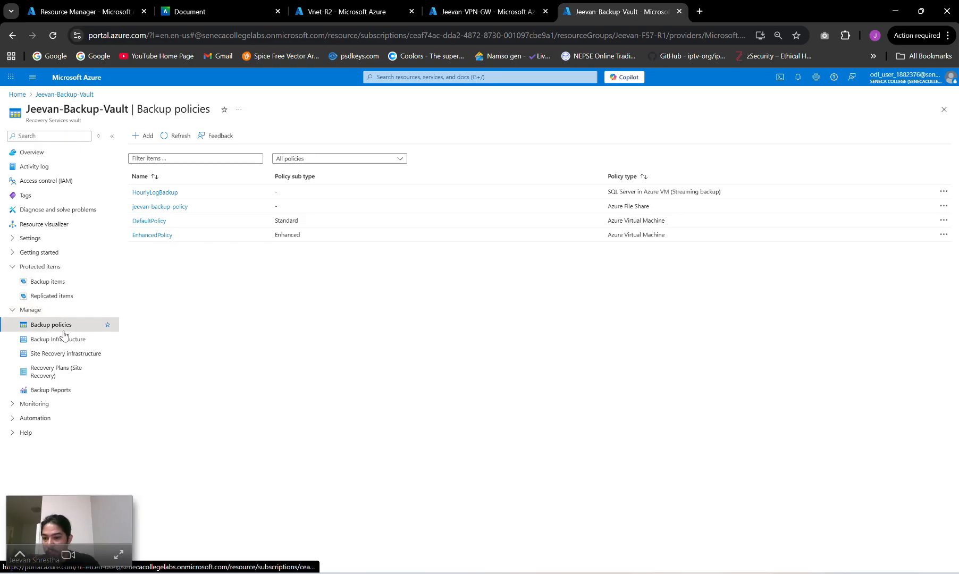
left_click(55, 286)
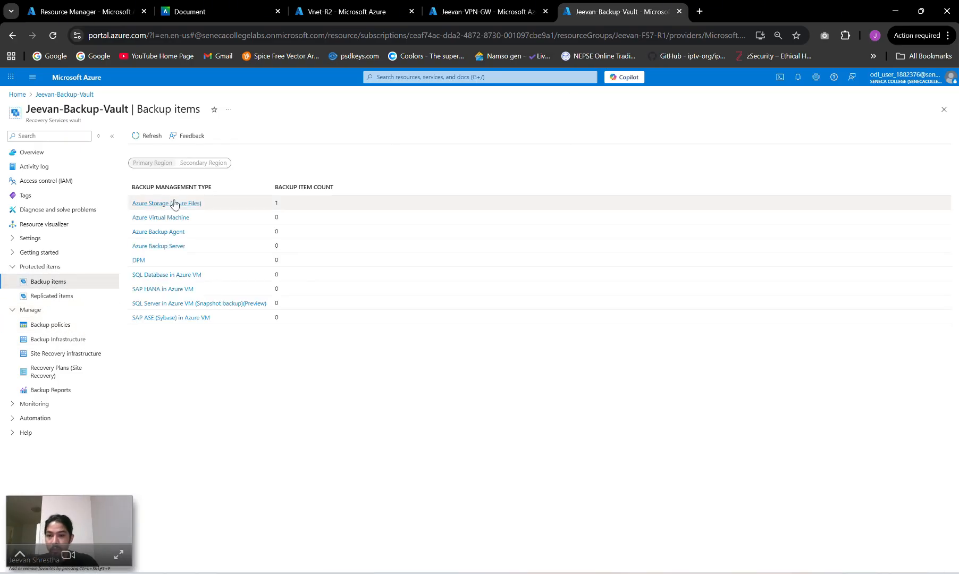
left_click(175, 204)
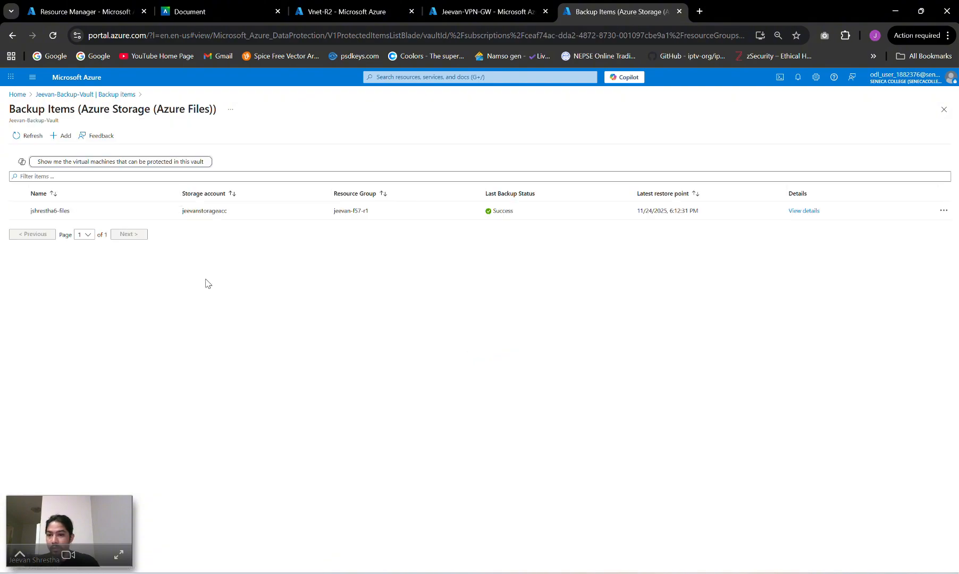
- Run an on-demand backup of the protected file share from its backup item details, retained until 12/24/2025
left_click(802, 212)
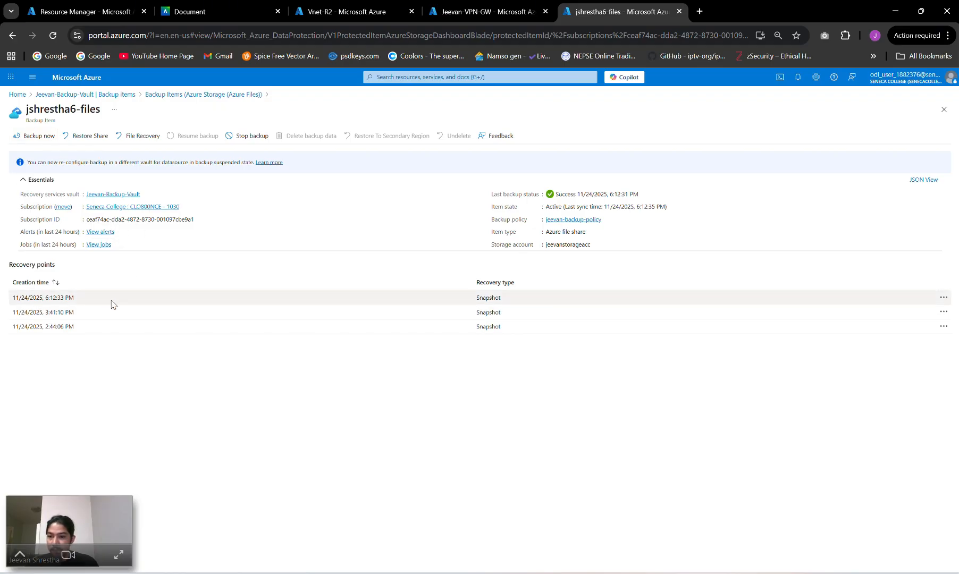
left_click(37, 137)
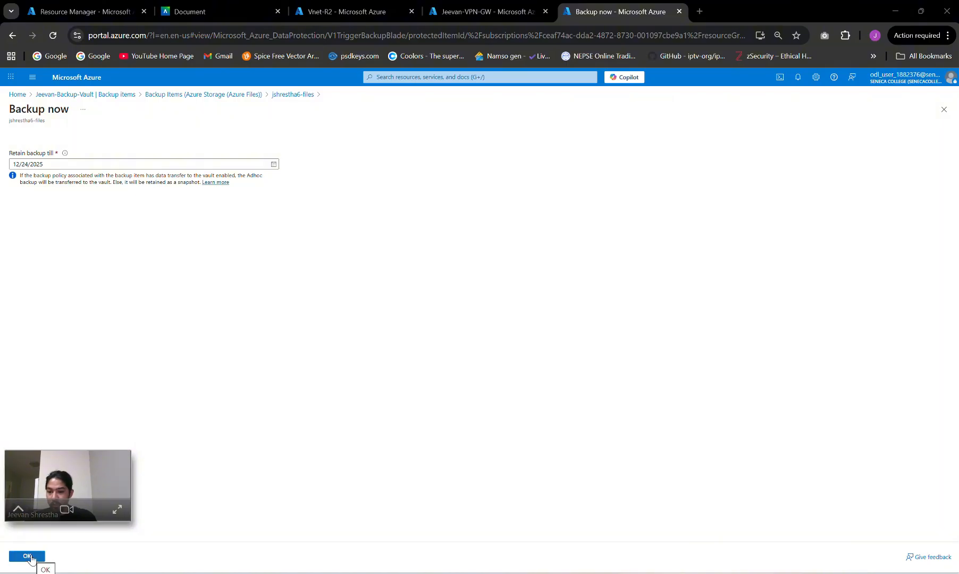
left_click(28, 556)
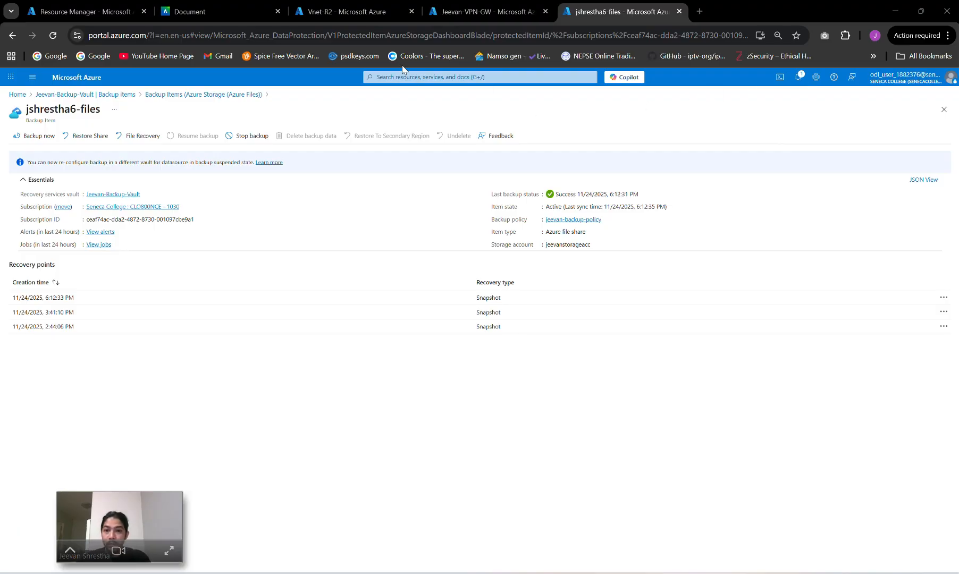
- Delete the Fourthtest text document from the first folder on the VM's mapped Z: file share, and return to the Azure portal
mouse_move(592, 572)
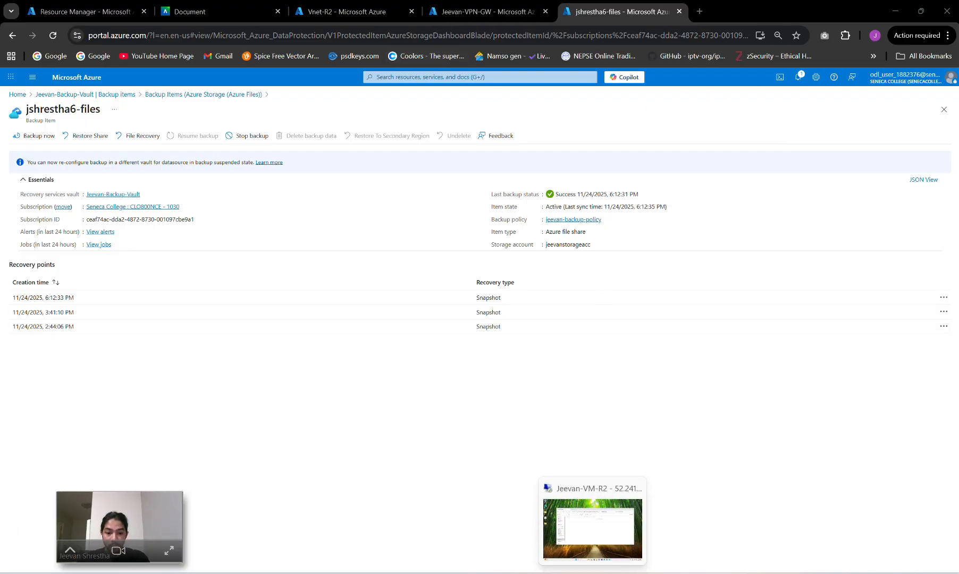
left_click(591, 532)
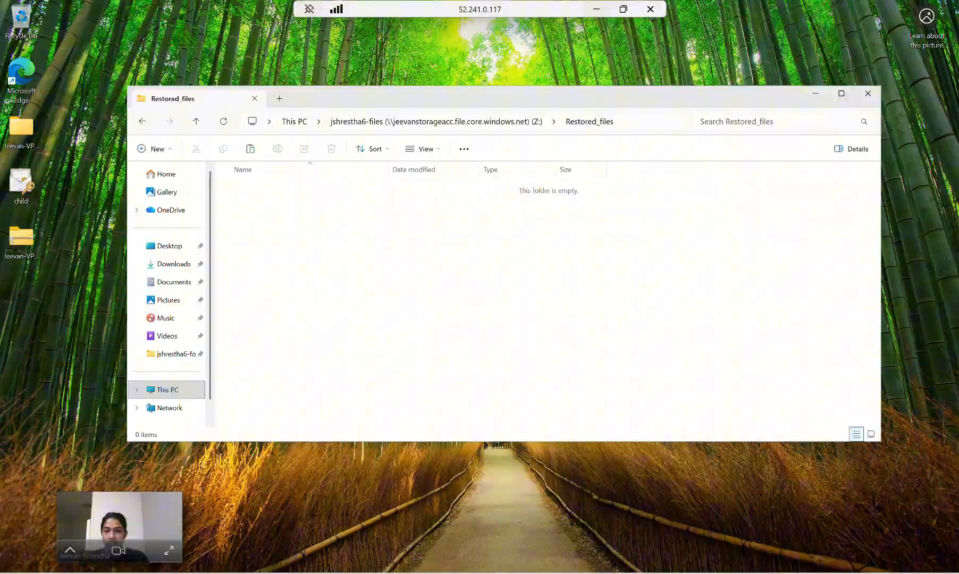
left_click(195, 122)
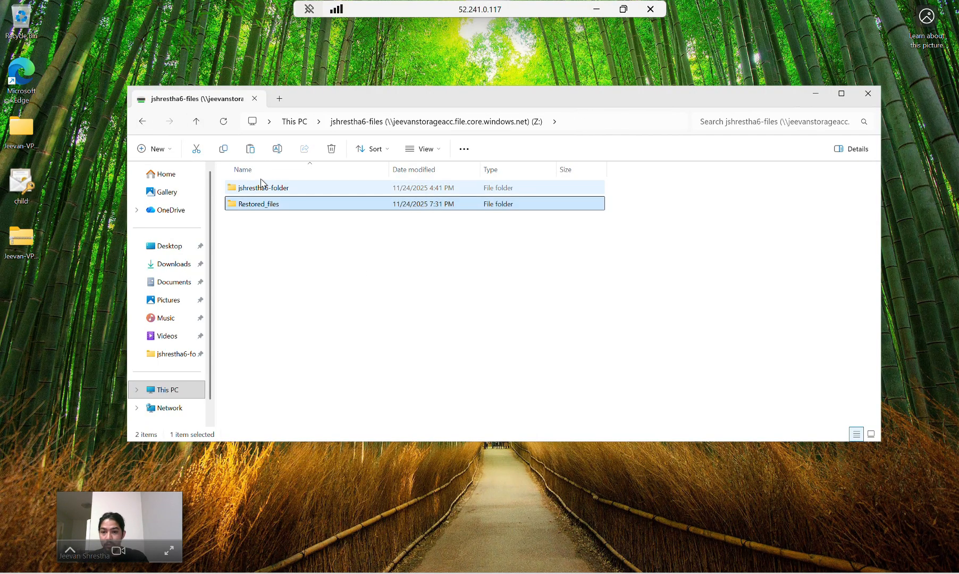
double_click(282, 189)
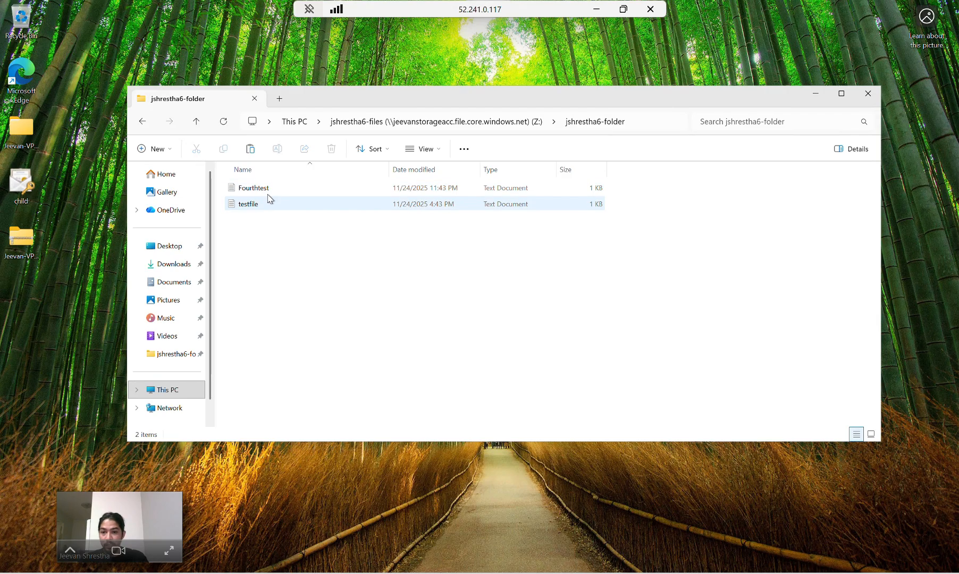
left_click(267, 191)
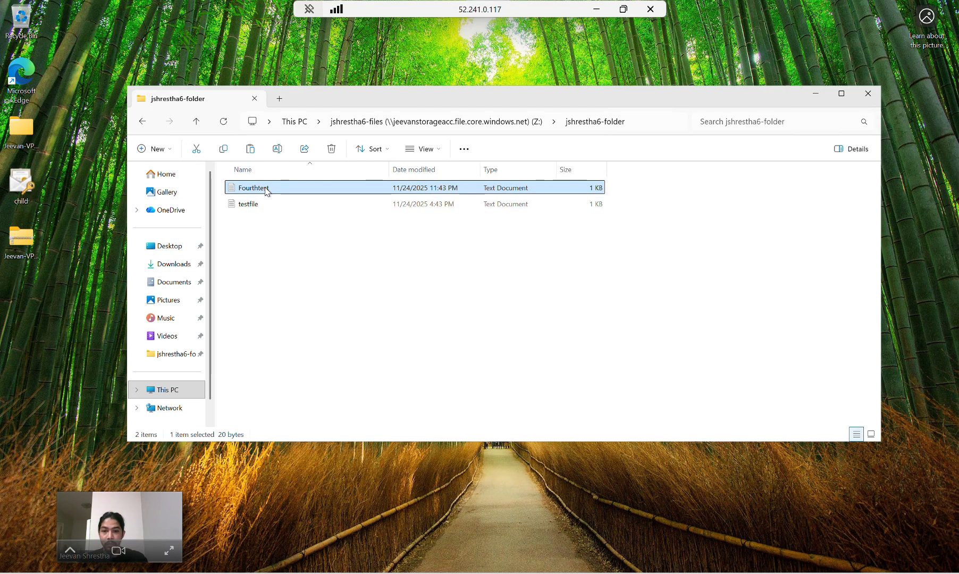
key("Delete")
left_click(523, 325)
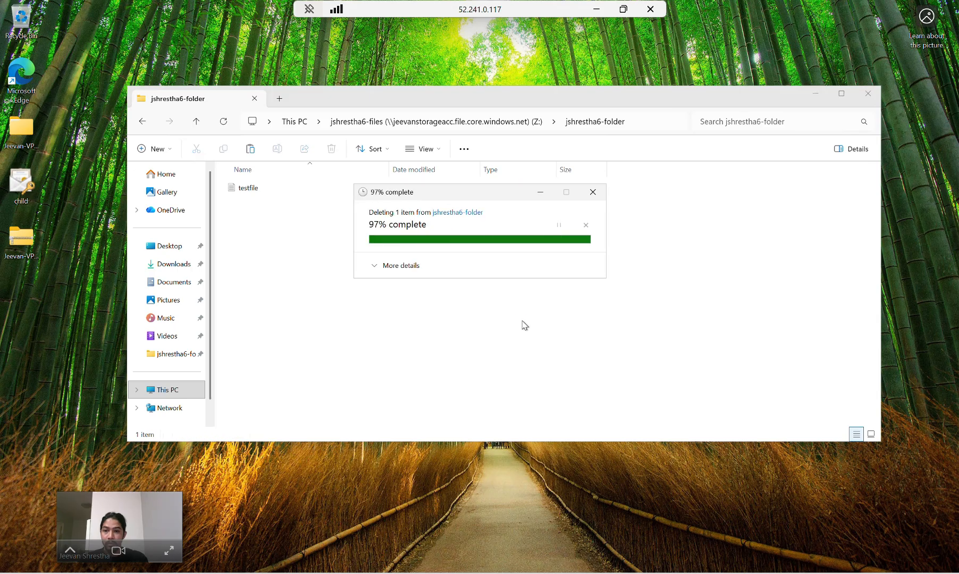
left_click(816, 96)
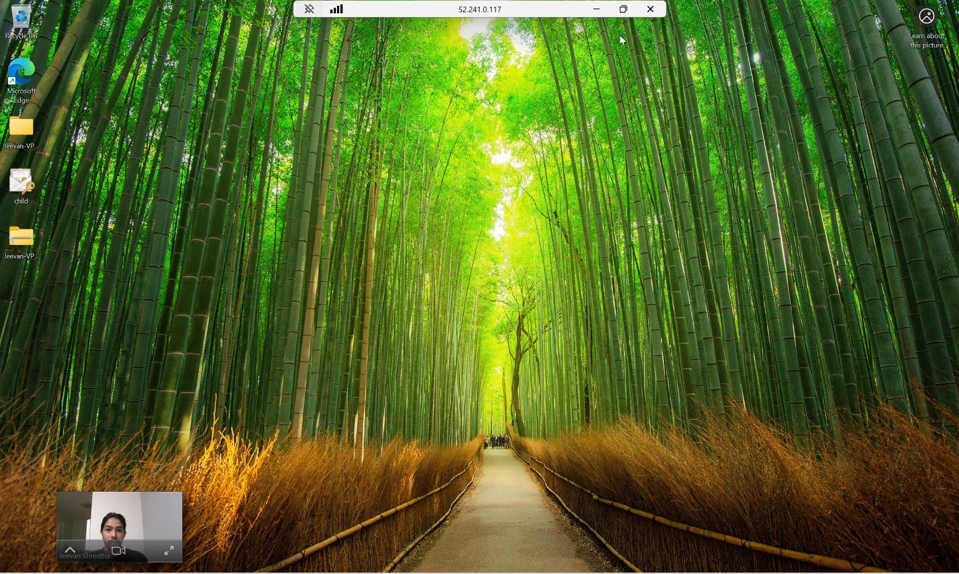
left_click(596, 12)
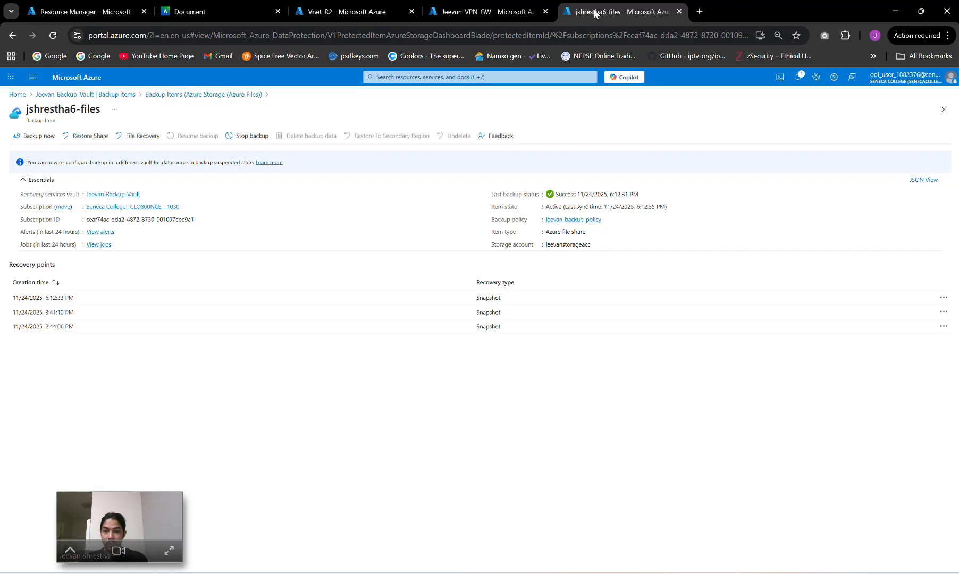
- Leave the full-share restore form and reopen the file share's details from the vault's Azure Files backup items to reload its recovery points
left_click(92, 139)
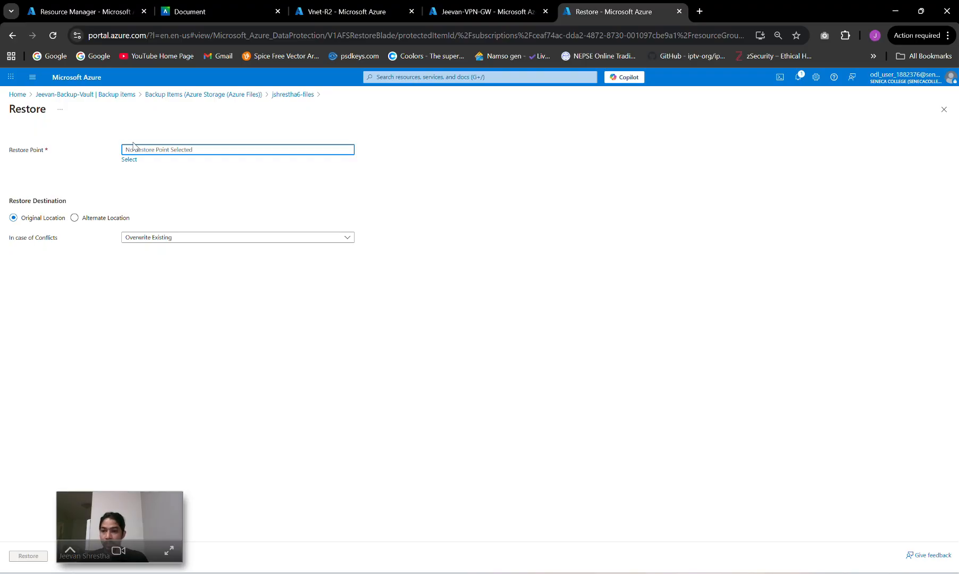
left_click(111, 95)
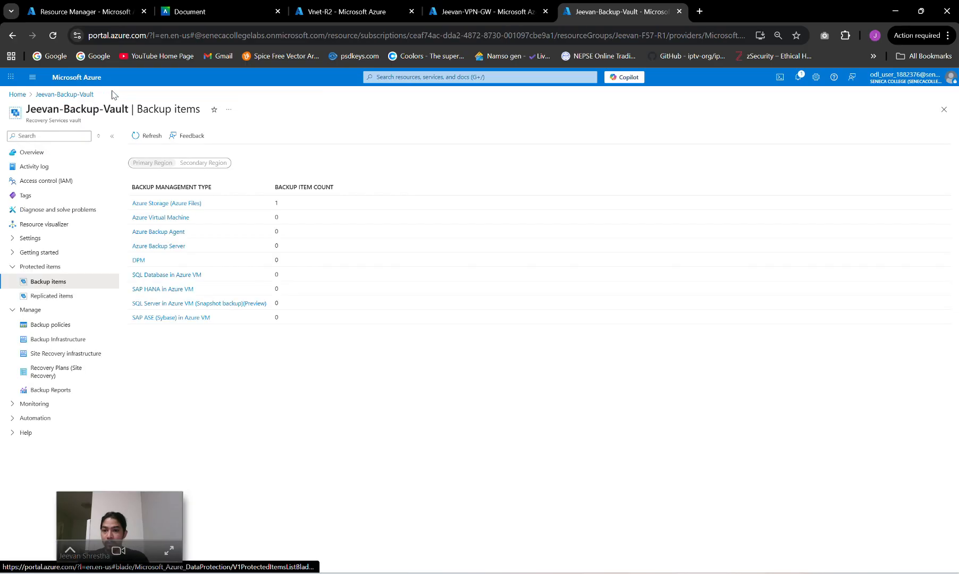
left_click(183, 205)
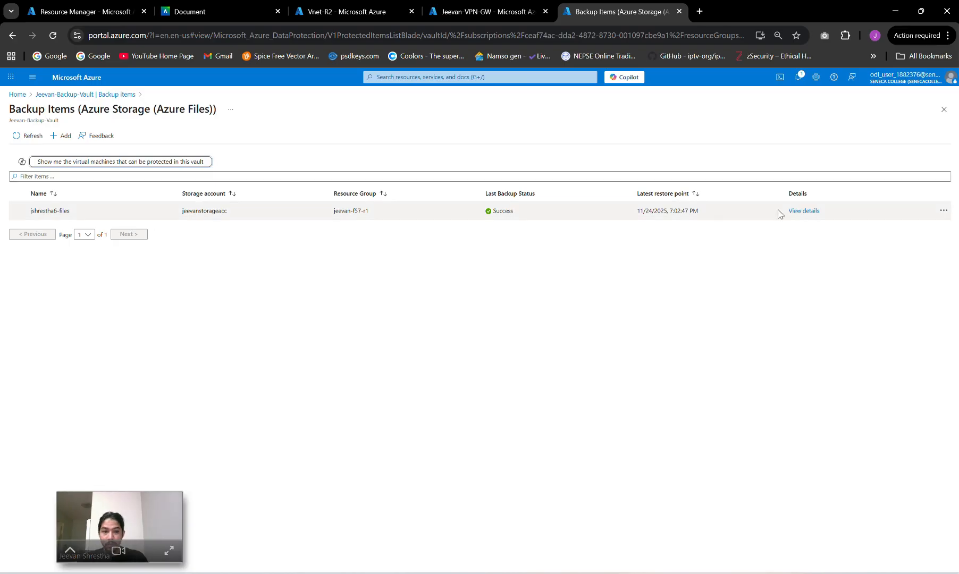
left_click(806, 211)
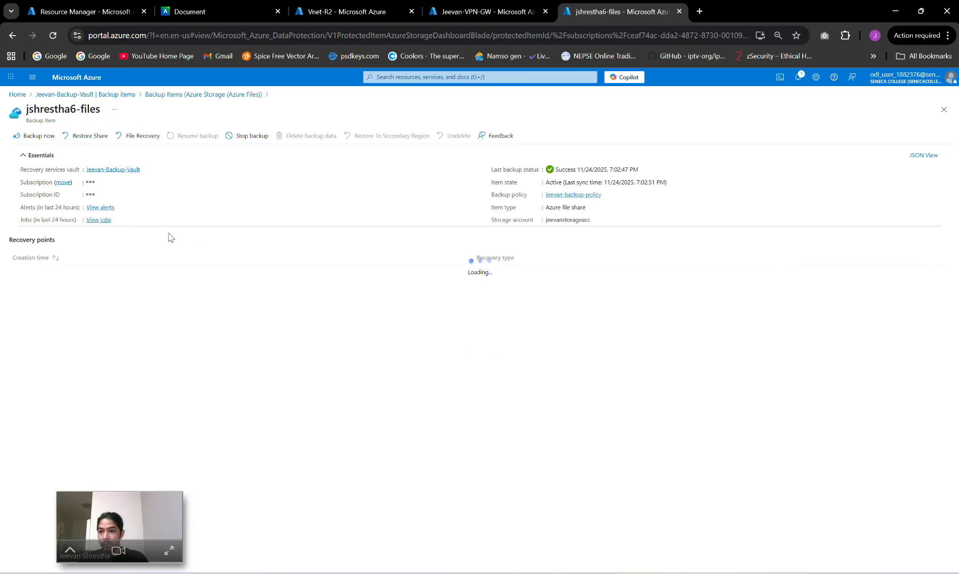
- Start a file recovery for the share and select the 11/24/2025, 7:02:49 PM snapshot as its restore point
left_click(133, 137)
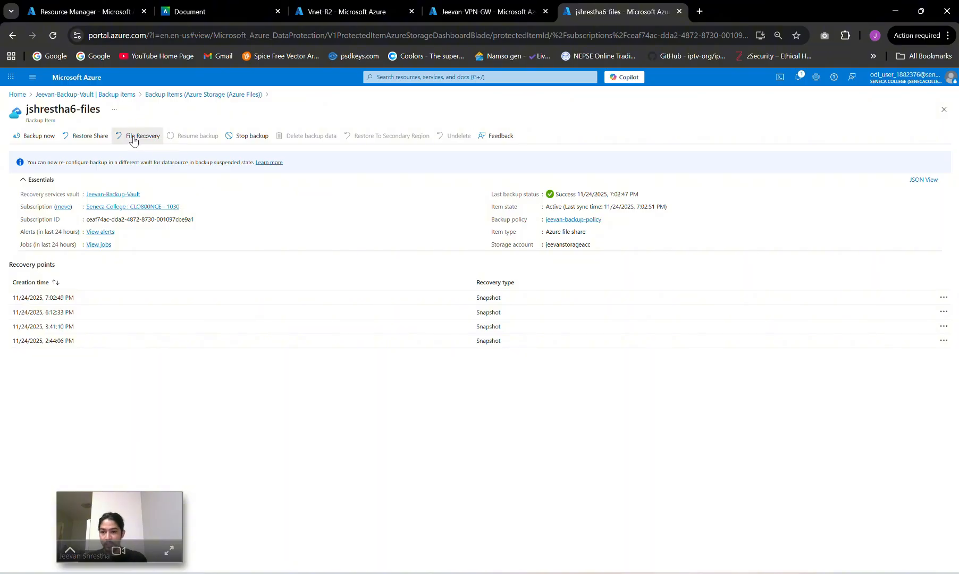
left_click(129, 199)
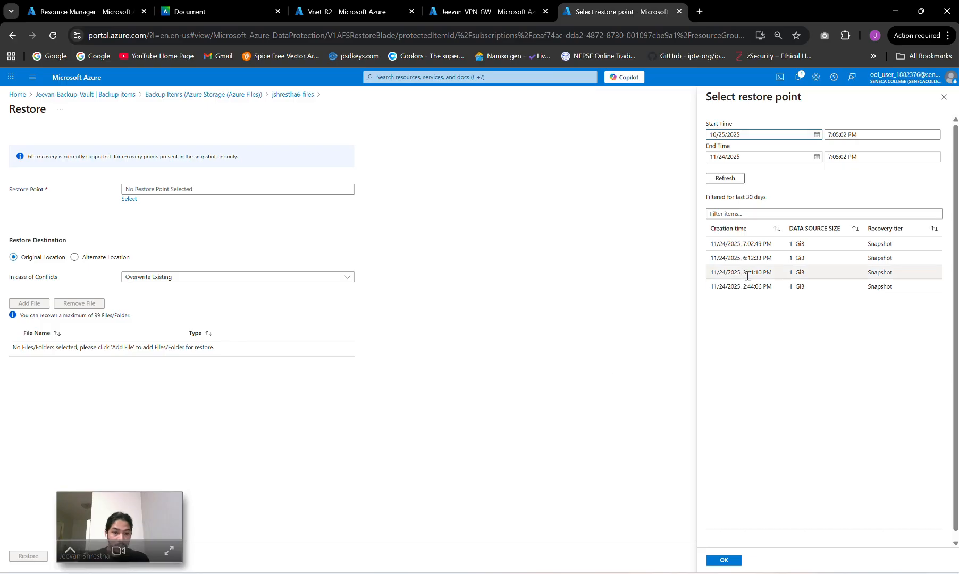
left_click(742, 245)
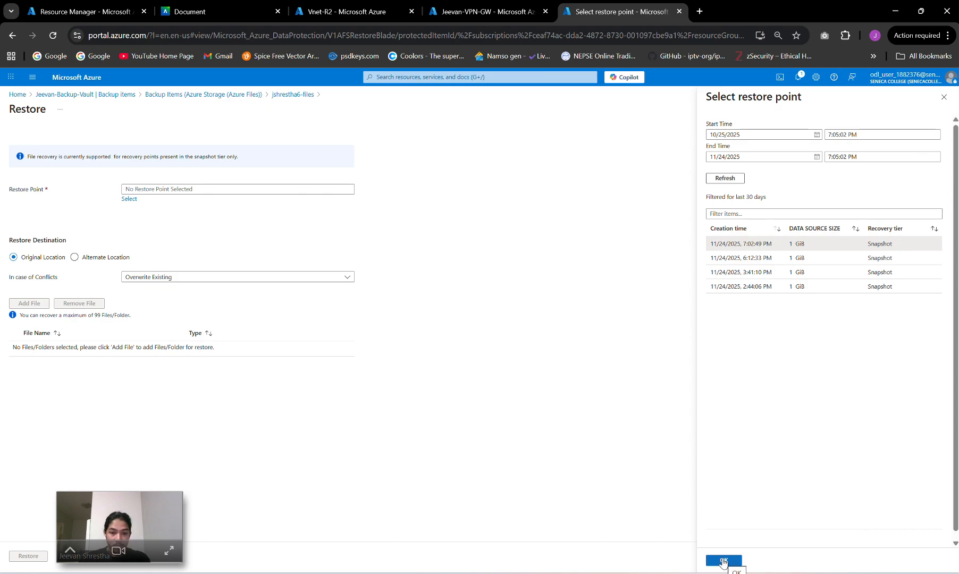
left_click(723, 561)
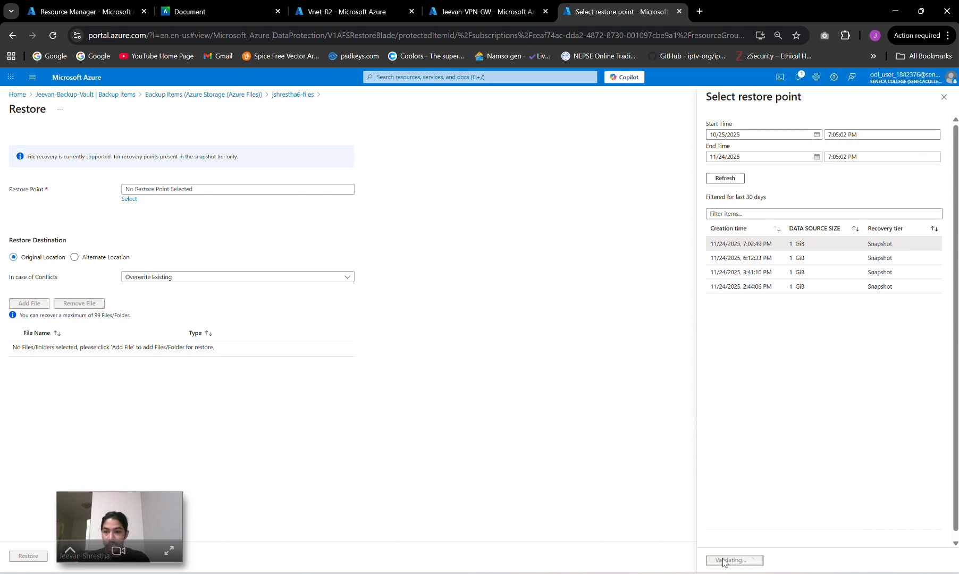
- Set the restore destination to an alternate location and choose the backed-up file share as the target share
left_click(74, 257)
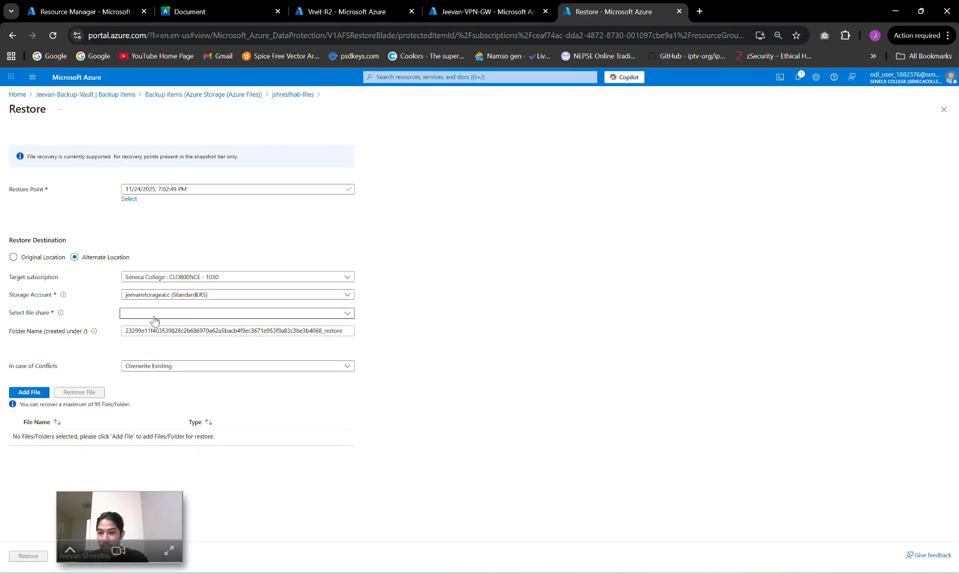
left_click(154, 317)
left_click(157, 345)
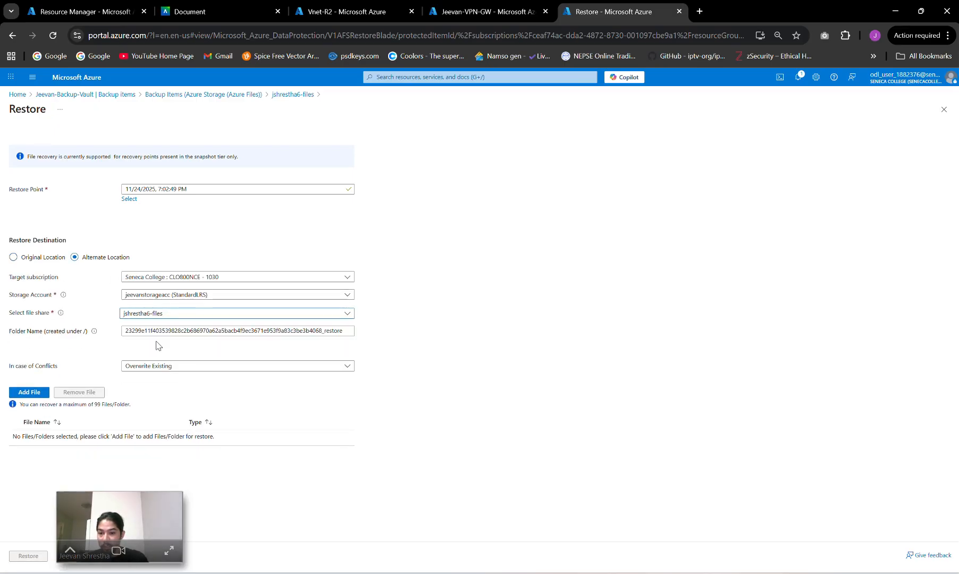
- Set the restore destination's folder name to Restored_files
double_click(193, 329)
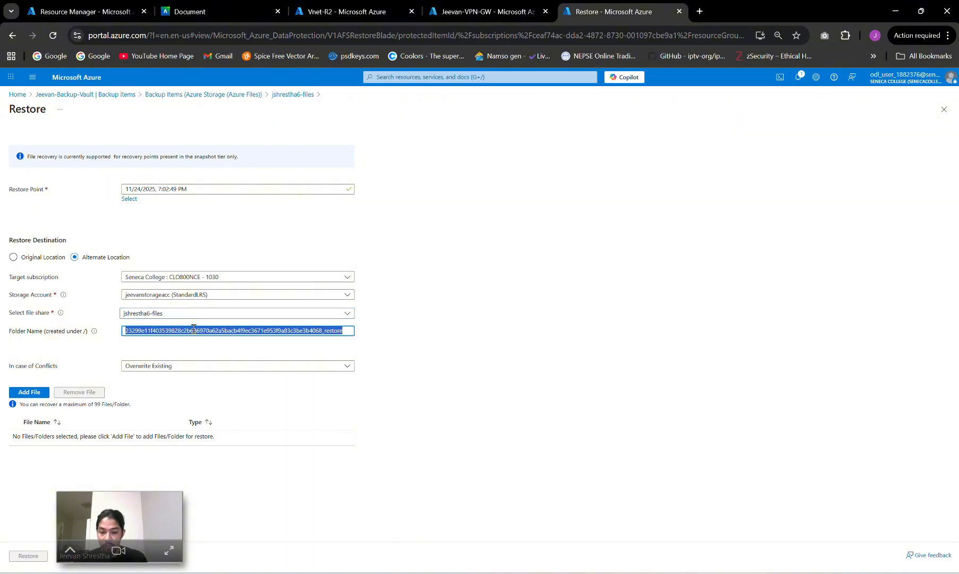
type("Restore")
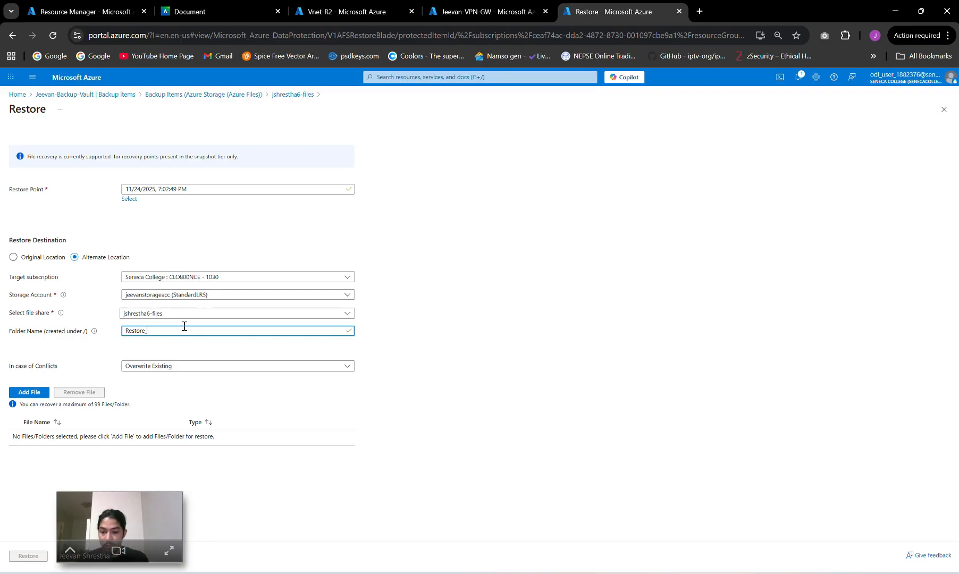
type("_files")
key("Left")
key("Left")
key("Left")
key("Left")
key("Left")
key("Left")
type("d")
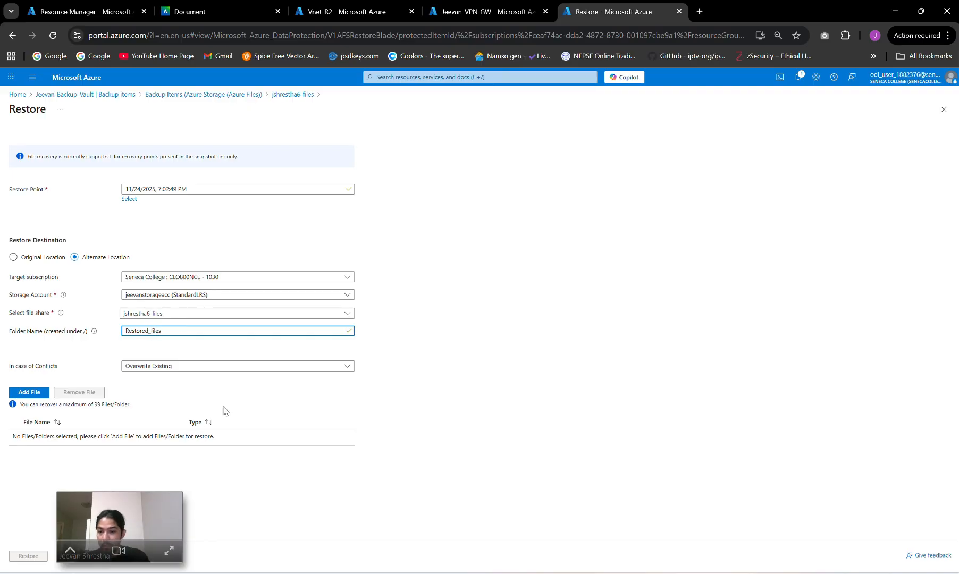
- Add Fourthtest.txt from the snapshot's first folder to the recovery list and start the restore
left_click(34, 395)
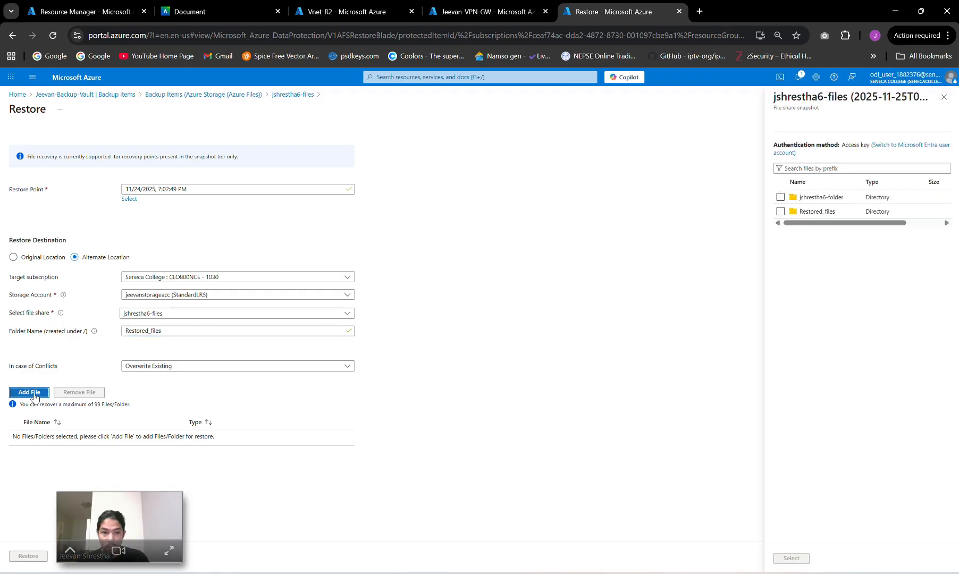
left_click(836, 202)
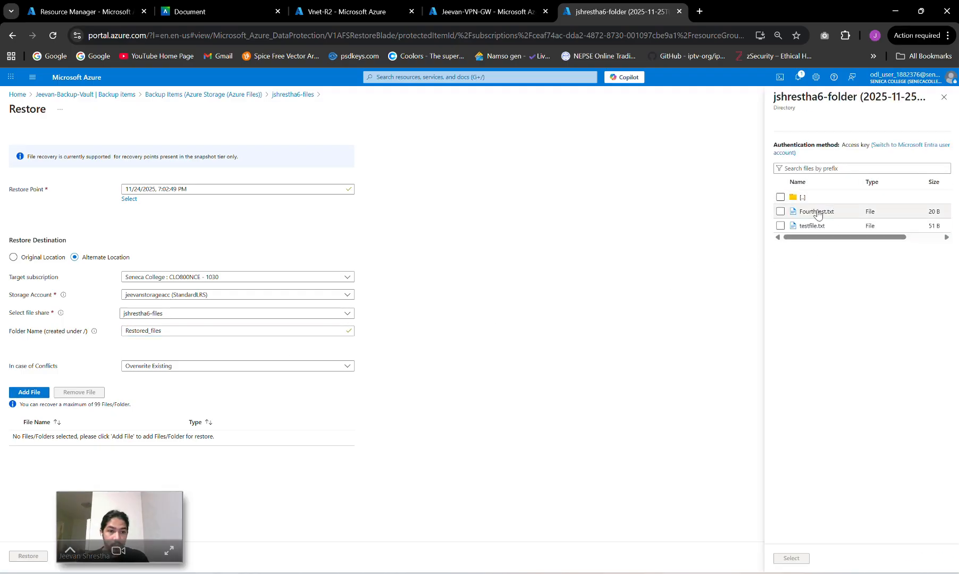
left_click(780, 212)
left_click(805, 558)
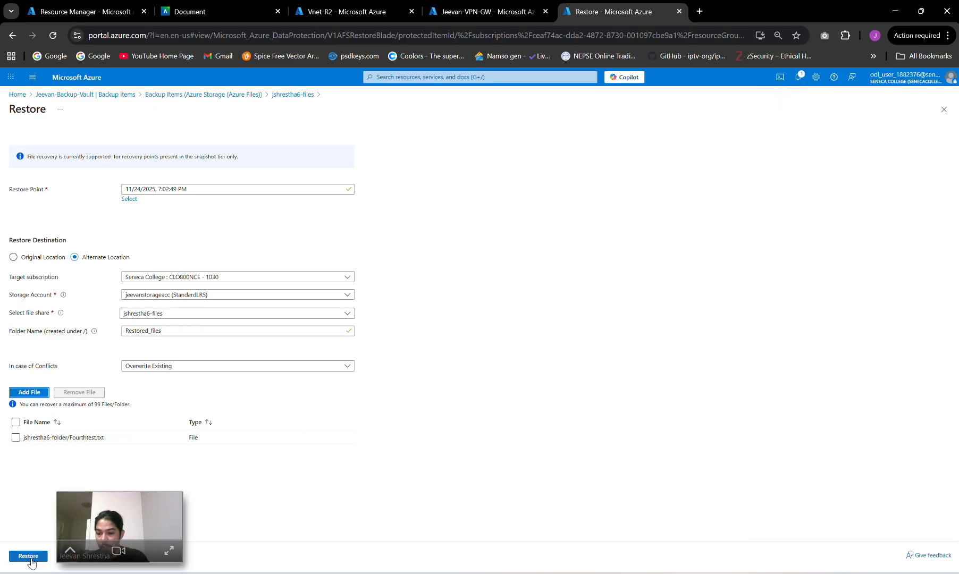
left_click(29, 556)
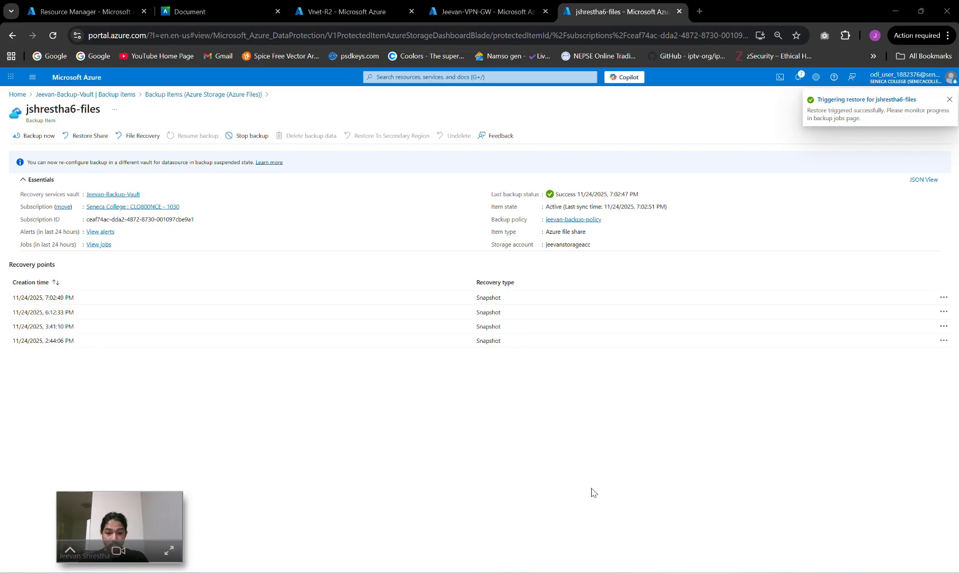
- Close the Outlook window in the VM's remote desktop session and reopen the mapped Z: file share from This PC
left_click(593, 573)
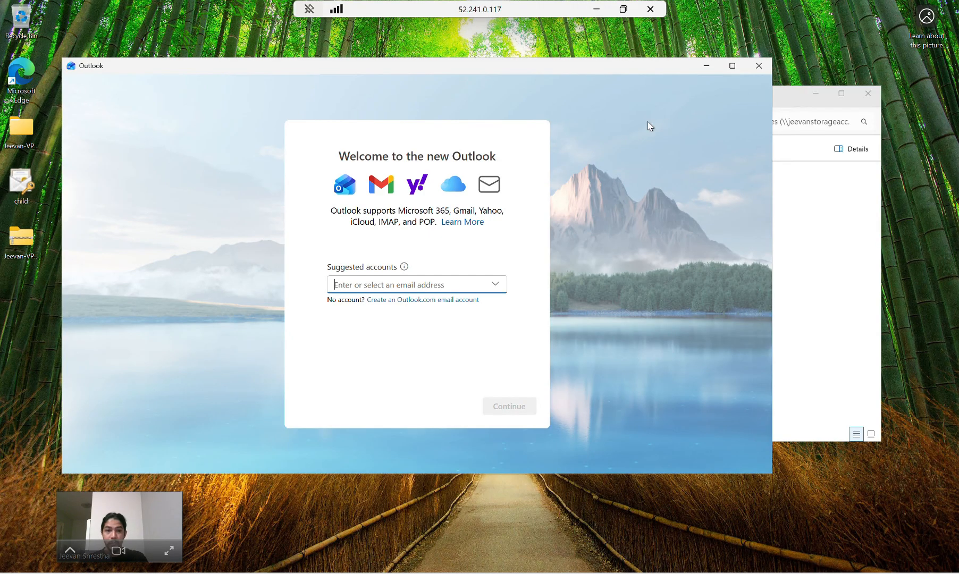
left_click(759, 66)
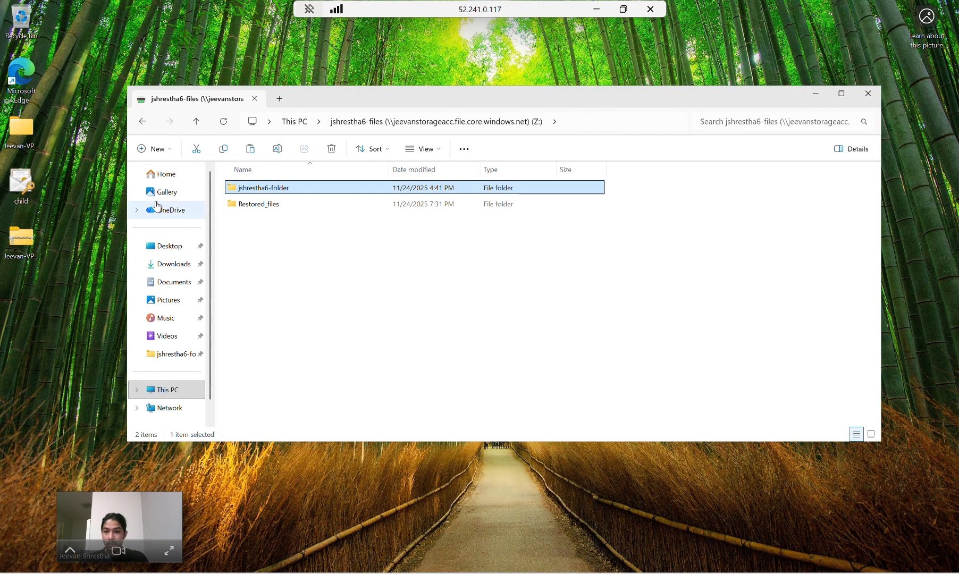
left_click(168, 246)
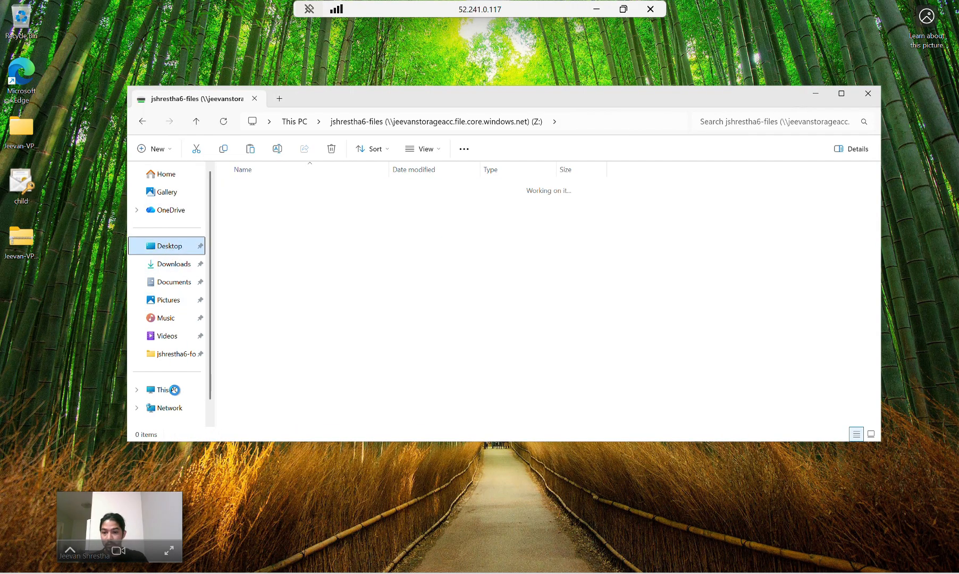
left_click(168, 390)
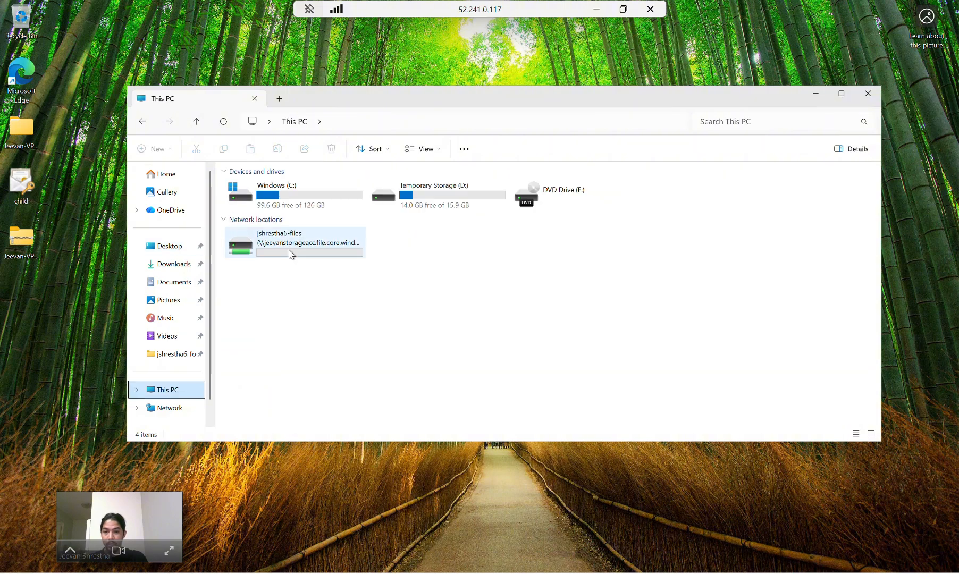
left_click(290, 253)
double_click(291, 253)
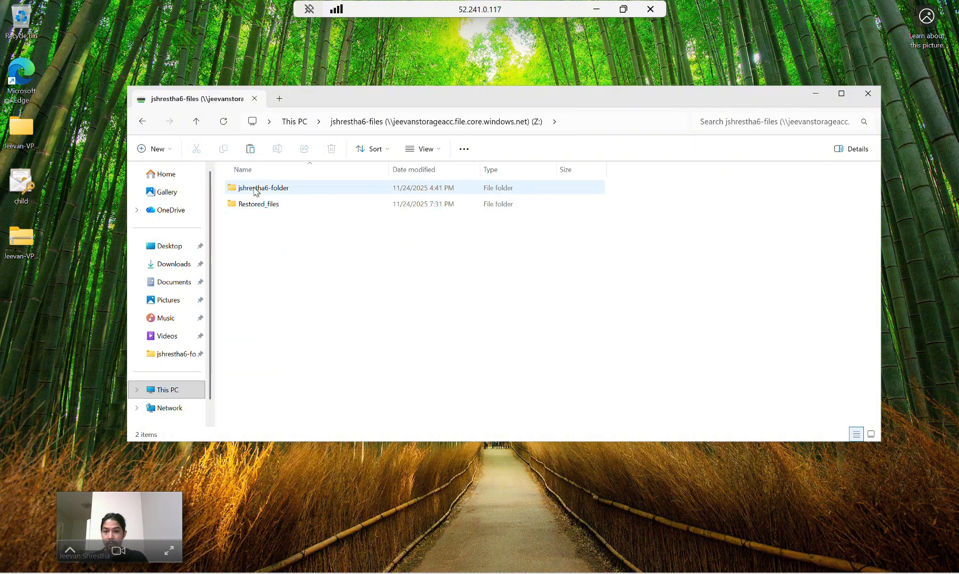
- Check the first folder on the mapped file share, and return to the share's root
left_click(254, 187)
double_click(254, 187)
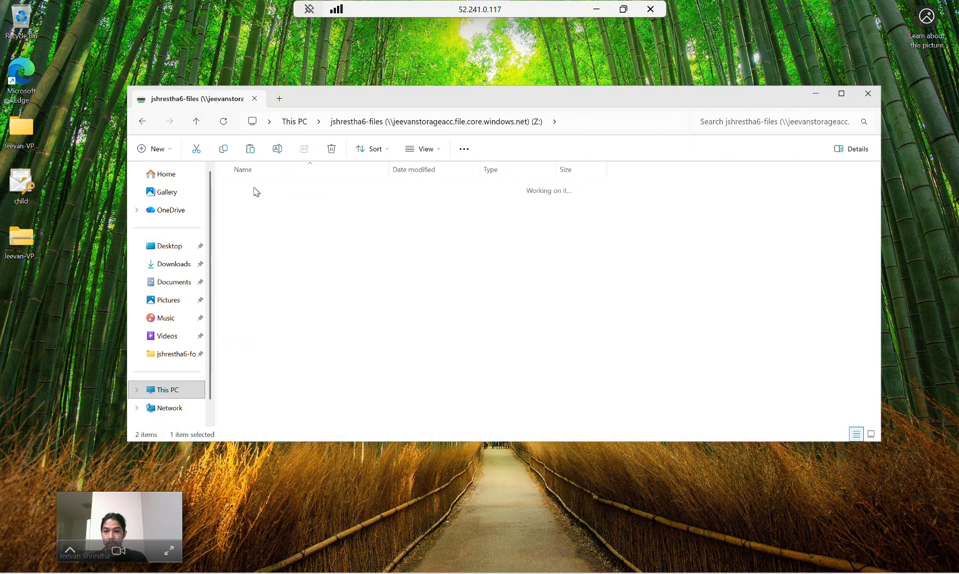
left_click(142, 123)
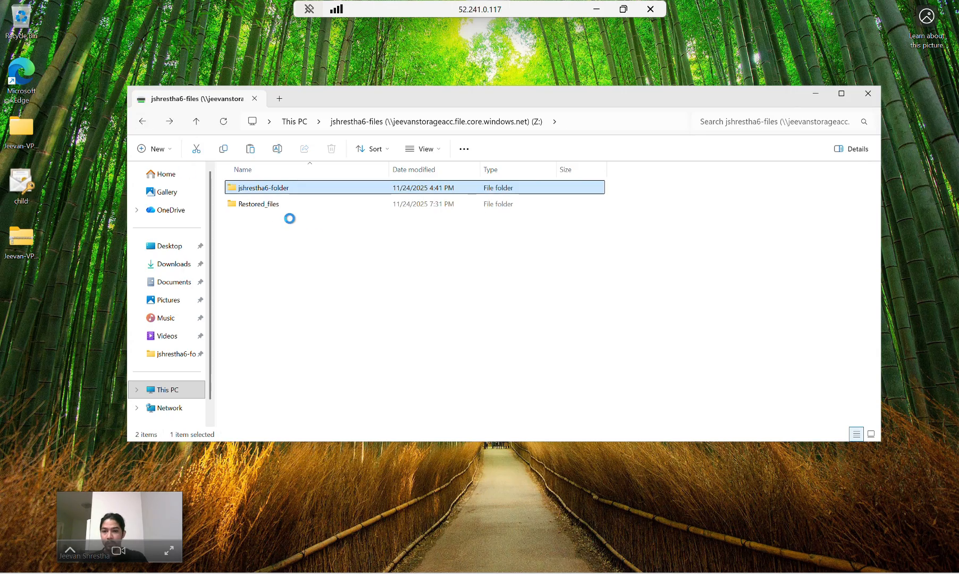
- Open Fourthtest from the share's Restored_files folder to check its text, and minimize Notepad and File Explorer
double_click(261, 205)
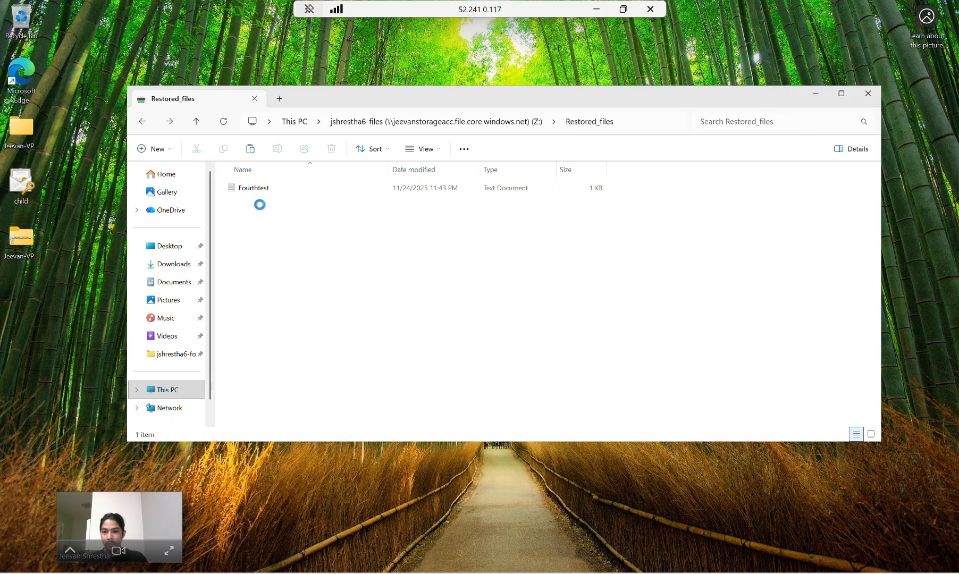
double_click(256, 191)
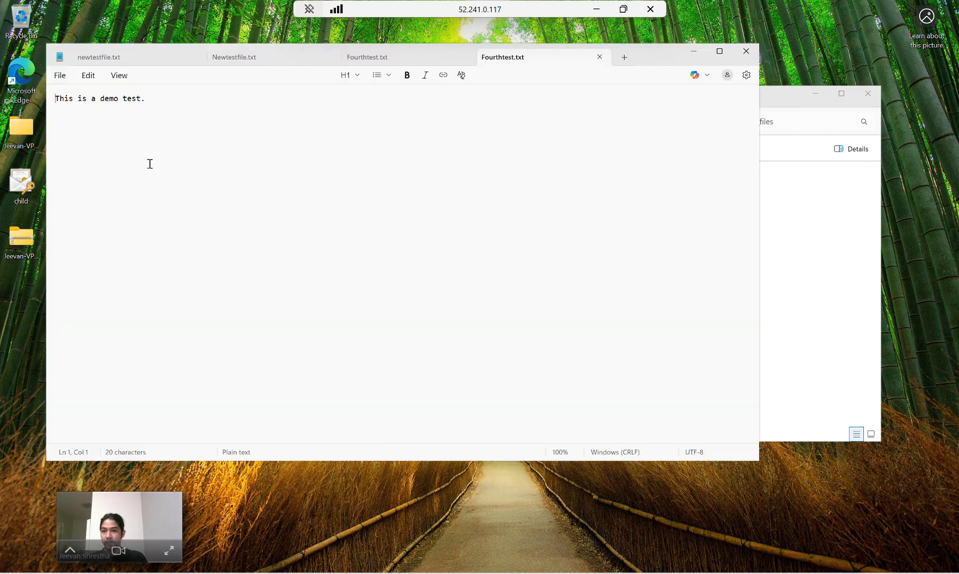
left_click(695, 53)
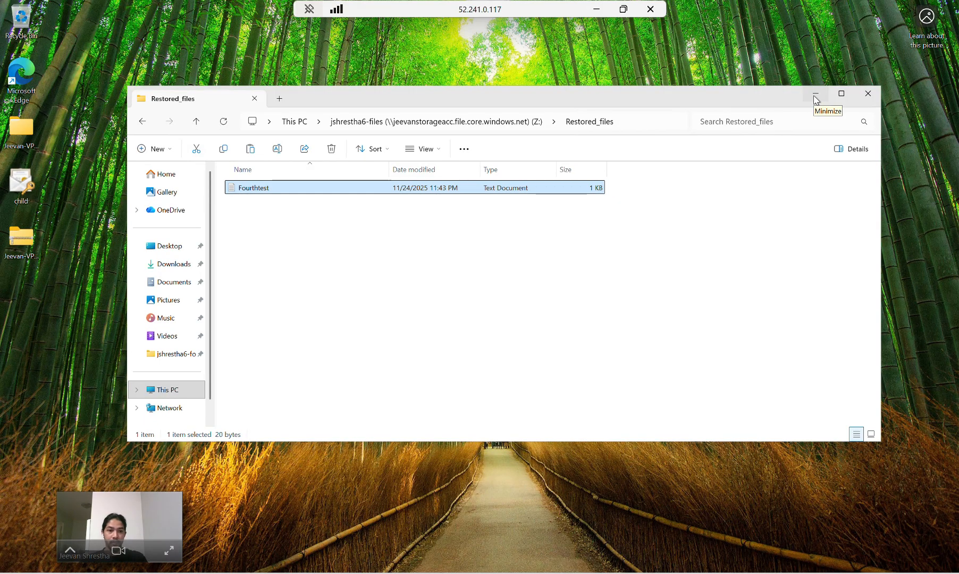
left_click(816, 98)
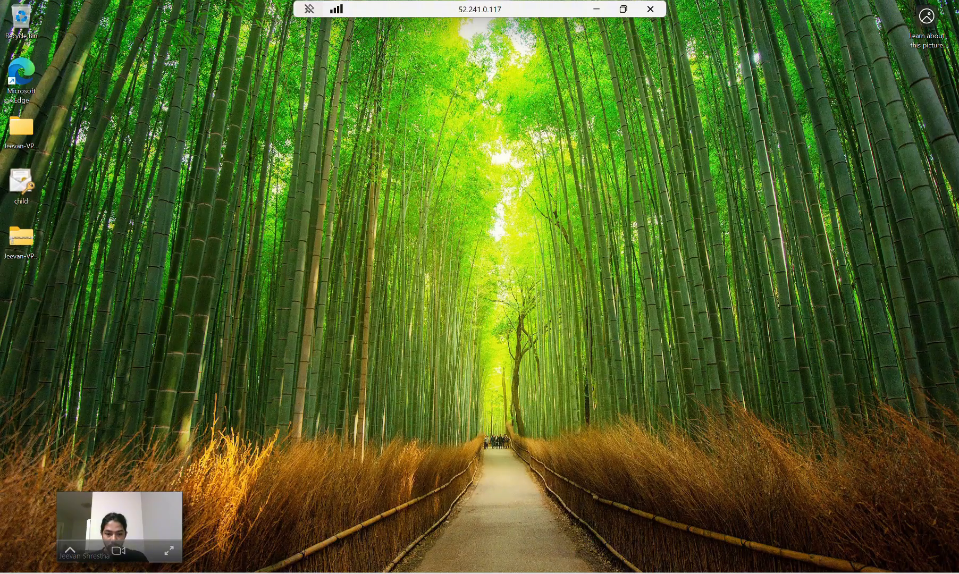
- Switch to the Azure portal, start a full share restore and choose the 11/24/2025, 7:02:49 PM snapshot as its restore point
left_click(598, 9)
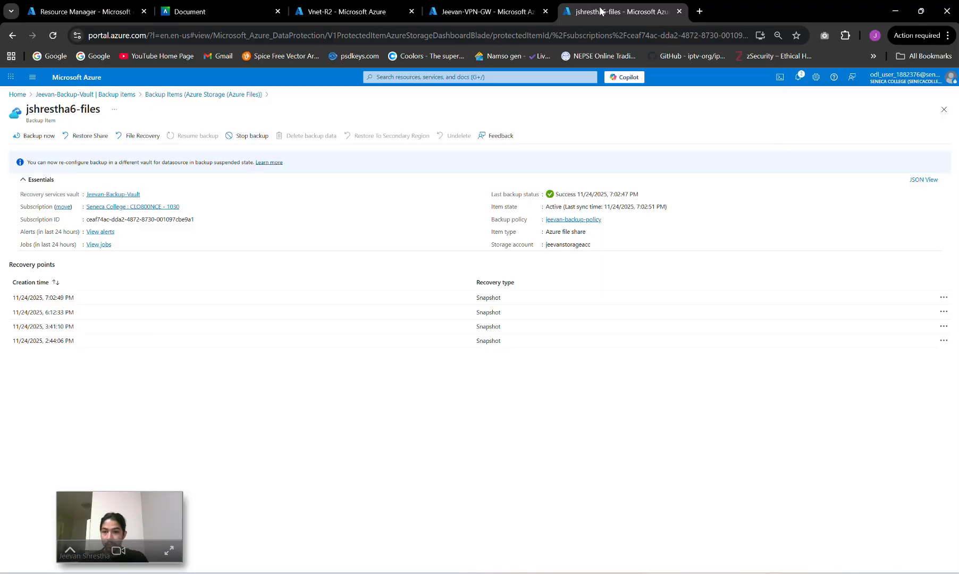
left_click(97, 140)
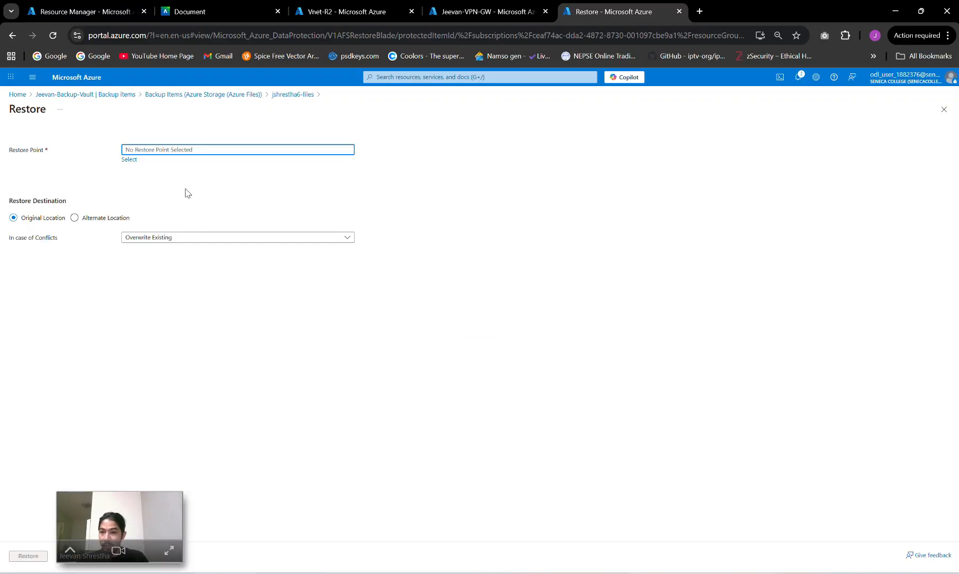
left_click(129, 159)
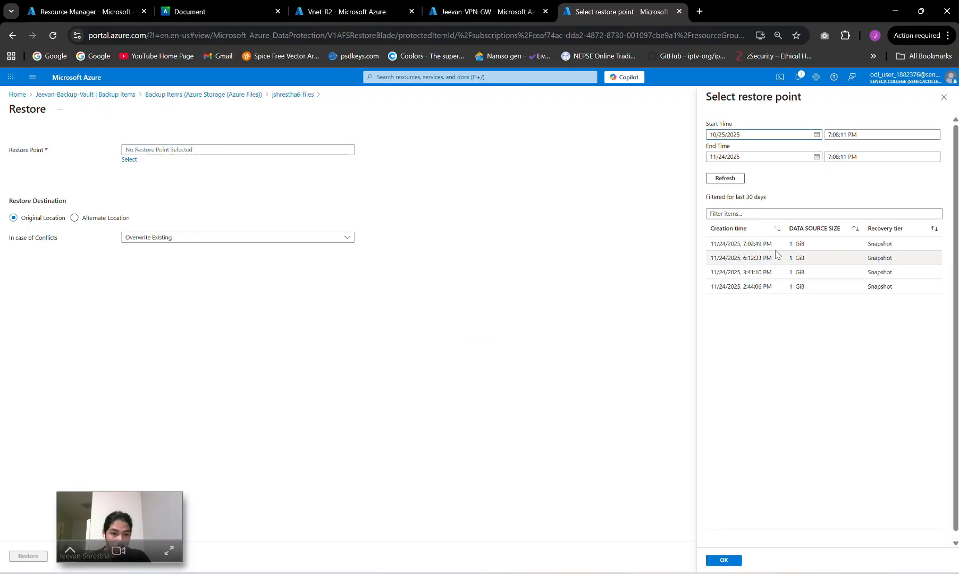
left_click(760, 244)
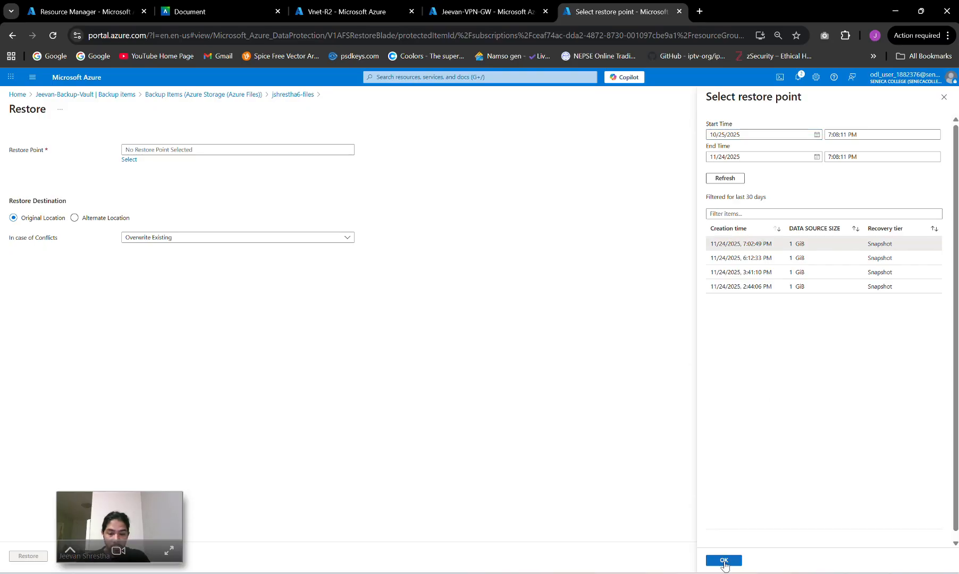
left_click(724, 561)
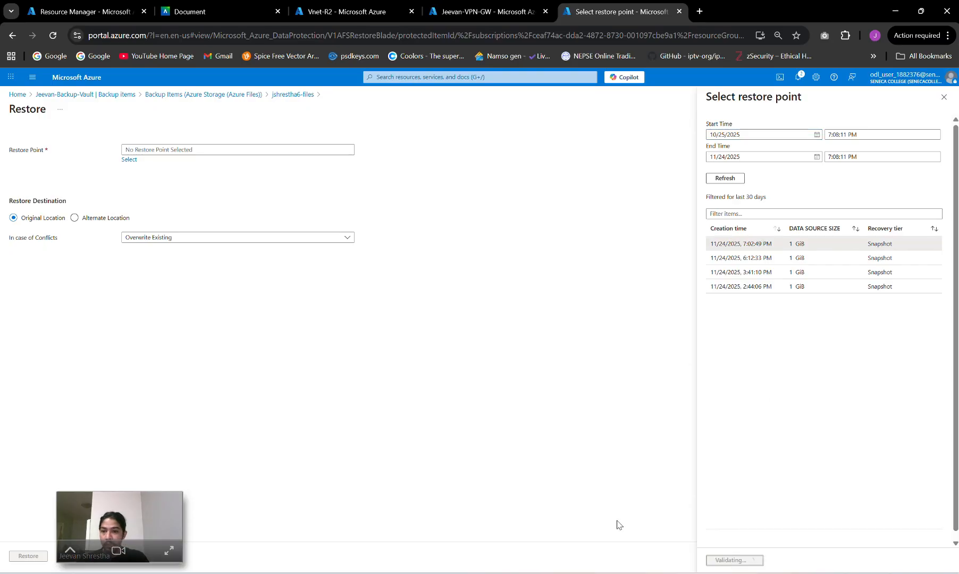
- Set an alternate restore location on the storage account's existing file share, name the folder Restored_files, and start the restore
left_click(75, 218)
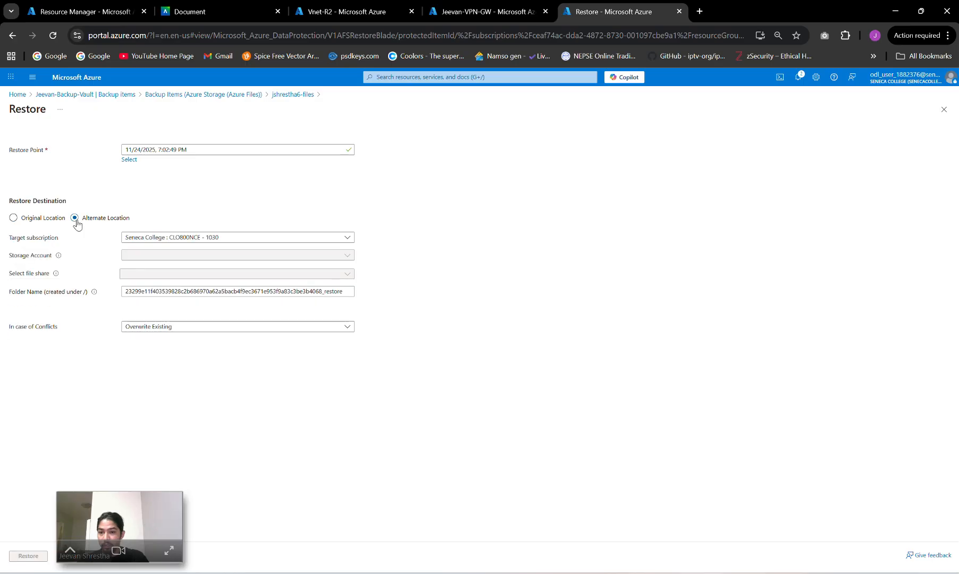
left_click(194, 274)
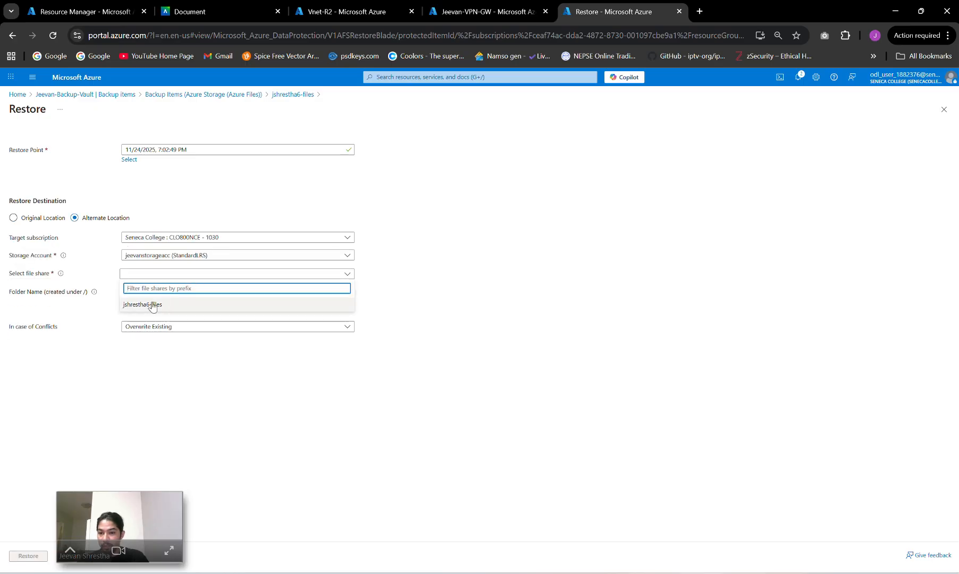
left_click(154, 304)
left_click(198, 292)
key("ctrl+a")
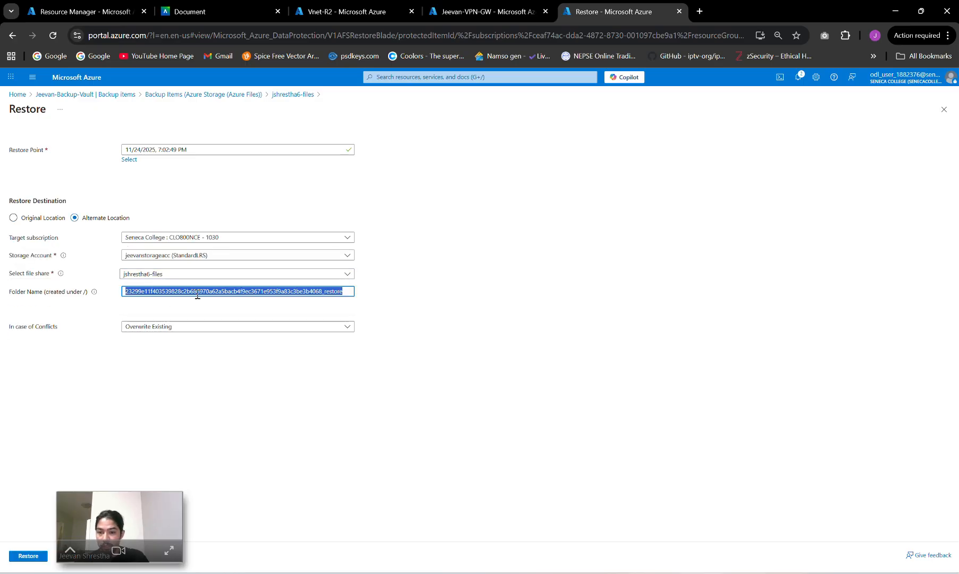
type("Restored_files")
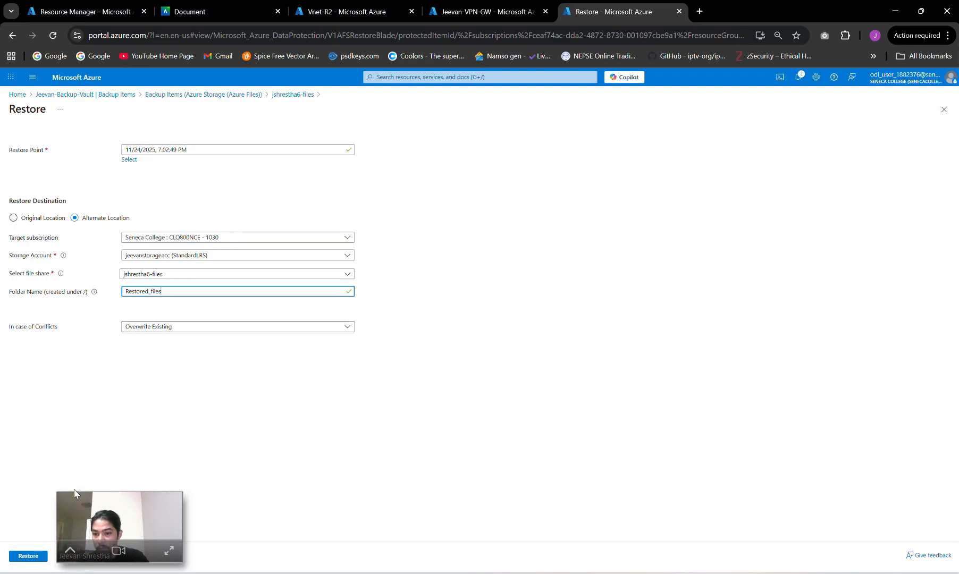
left_click(28, 556)
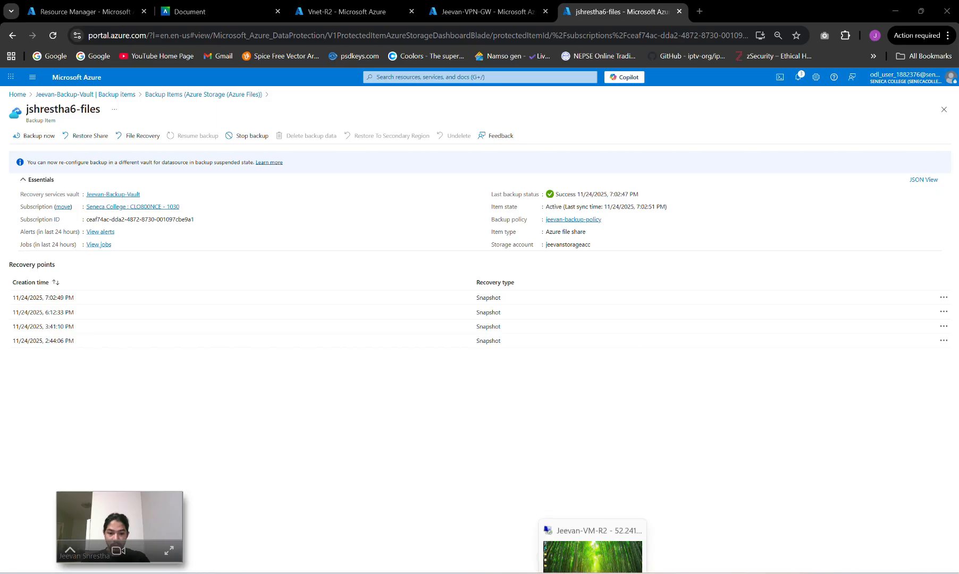
- Switch to the VM's remote desktop session and reopen Restored_files from the share's root to check its contents
left_click(590, 566)
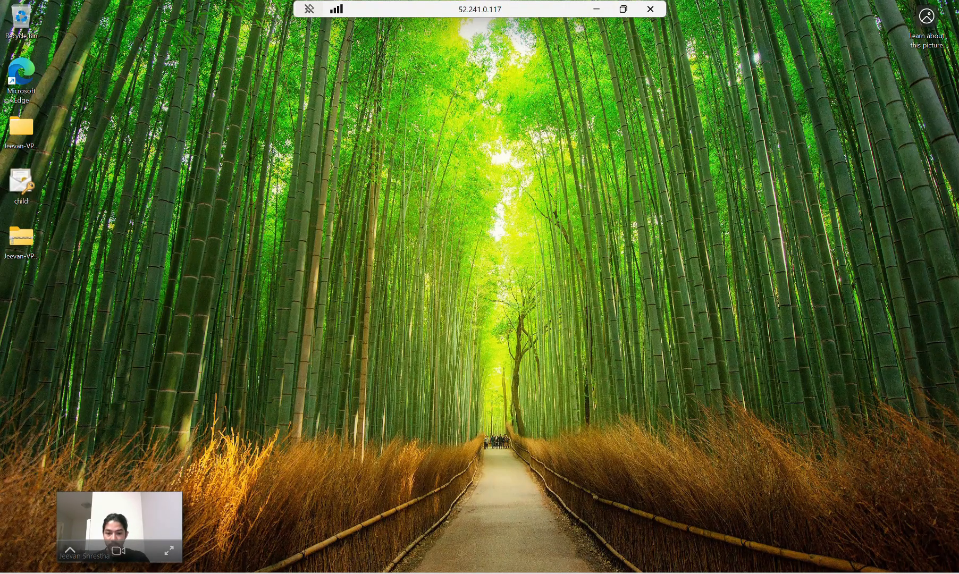
mouse_move(506, 570)
left_click(492, 525)
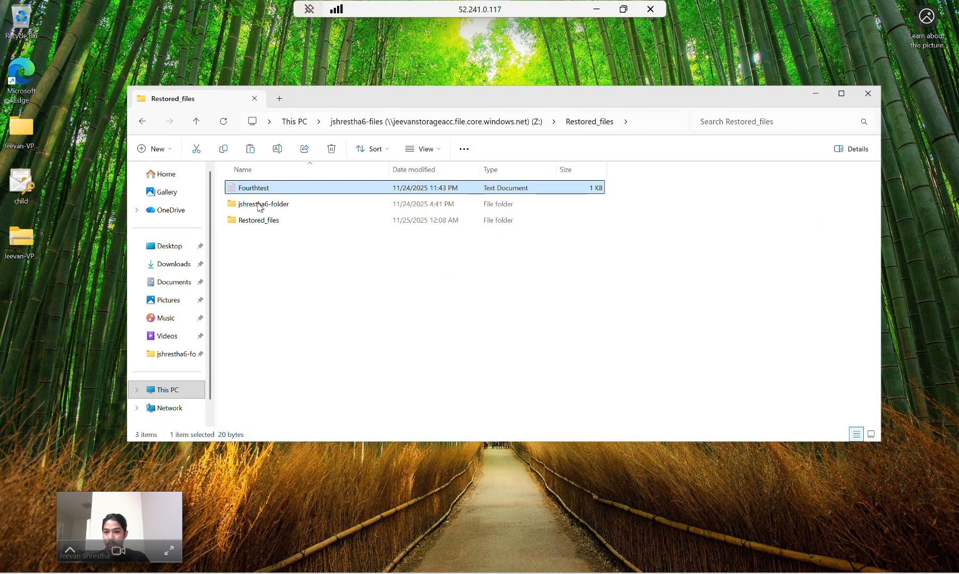
left_click(144, 124)
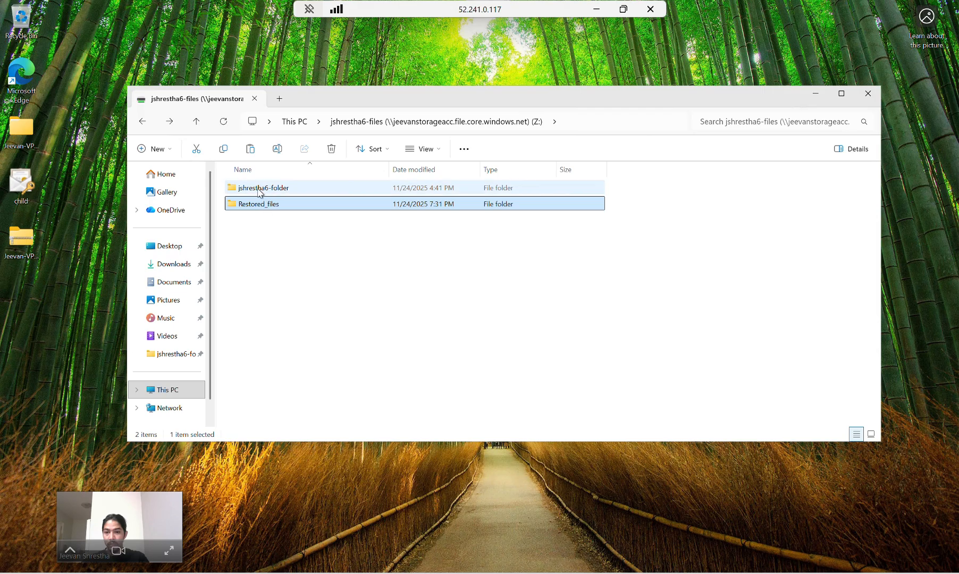
double_click(263, 206)
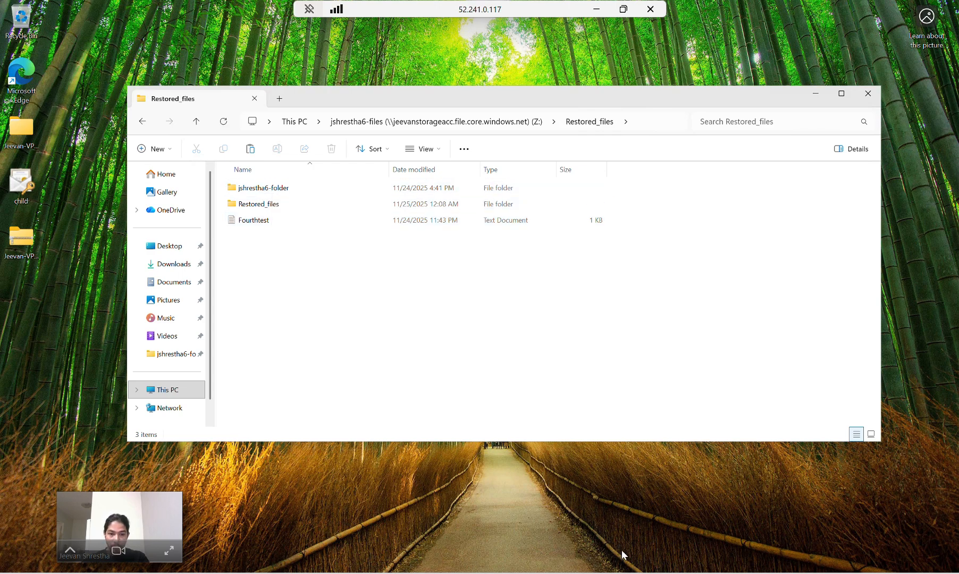
left_click(596, 9)
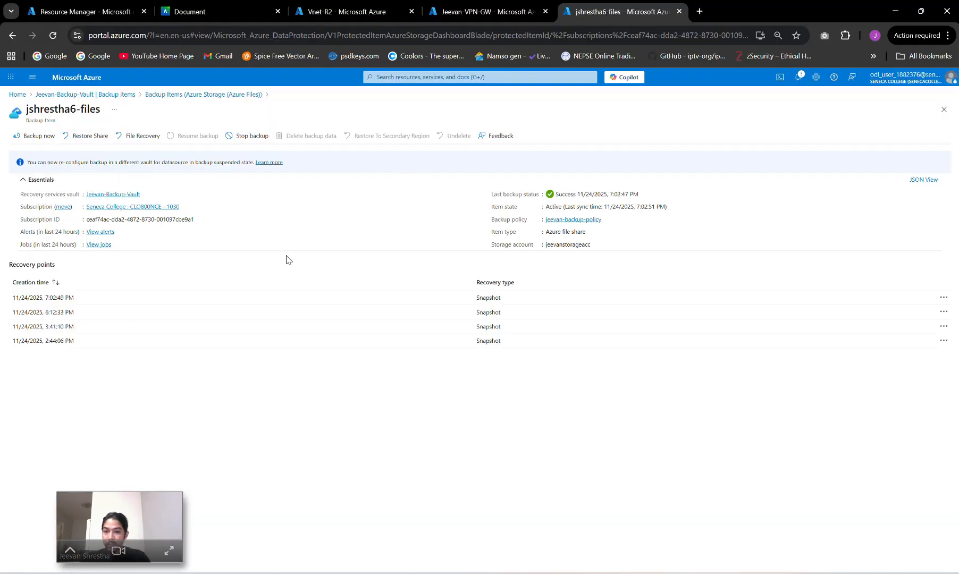
mouse_move(592, 571)
left_click(592, 547)
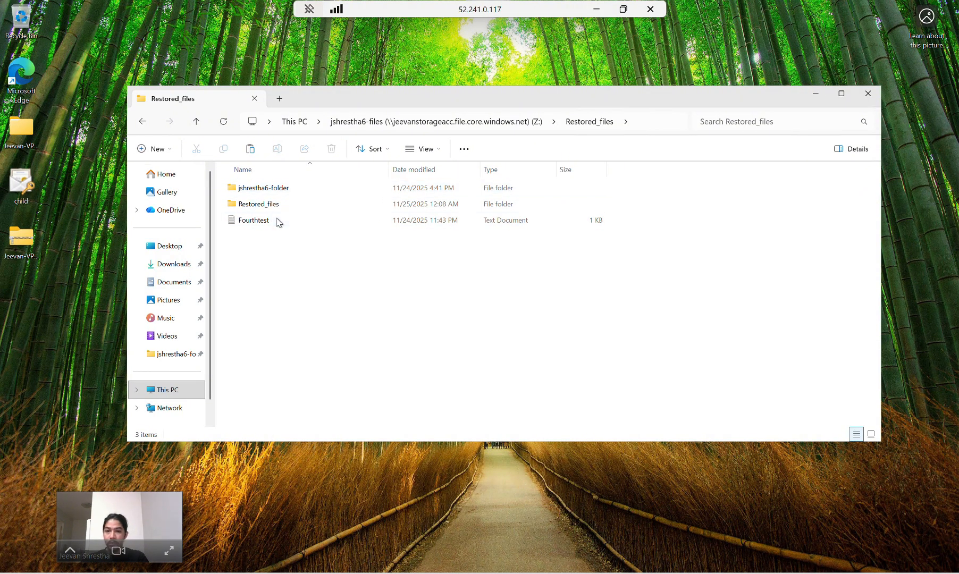
- Check the nested Restored_files folder, and open the other restored folder beside it to inspect its files
left_click(256, 203)
double_click(255, 204)
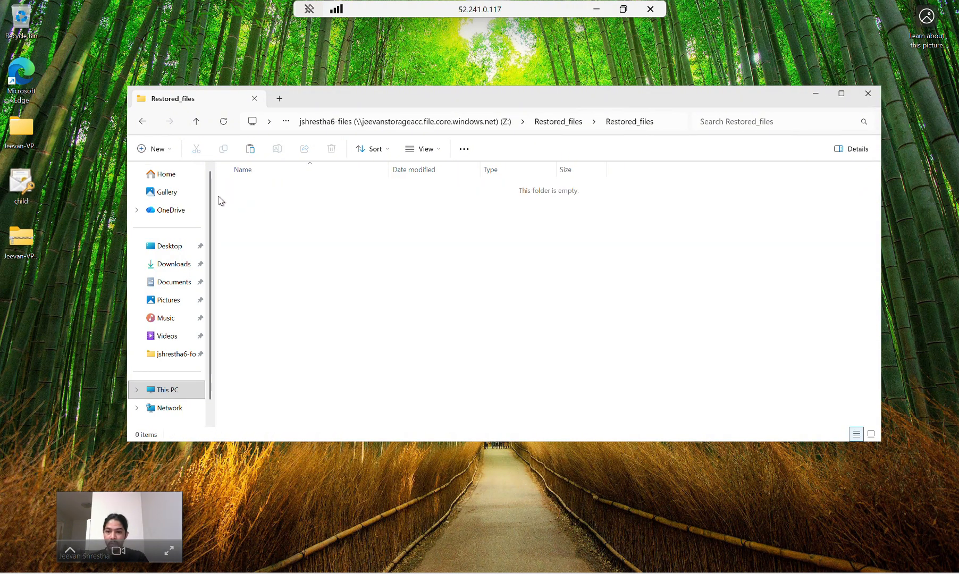
left_click(143, 126)
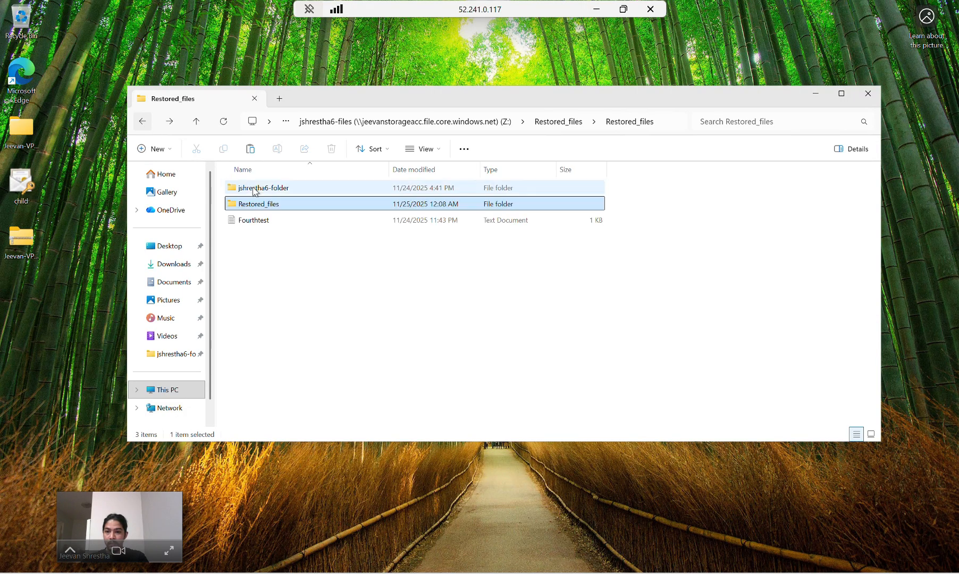
double_click(271, 188)
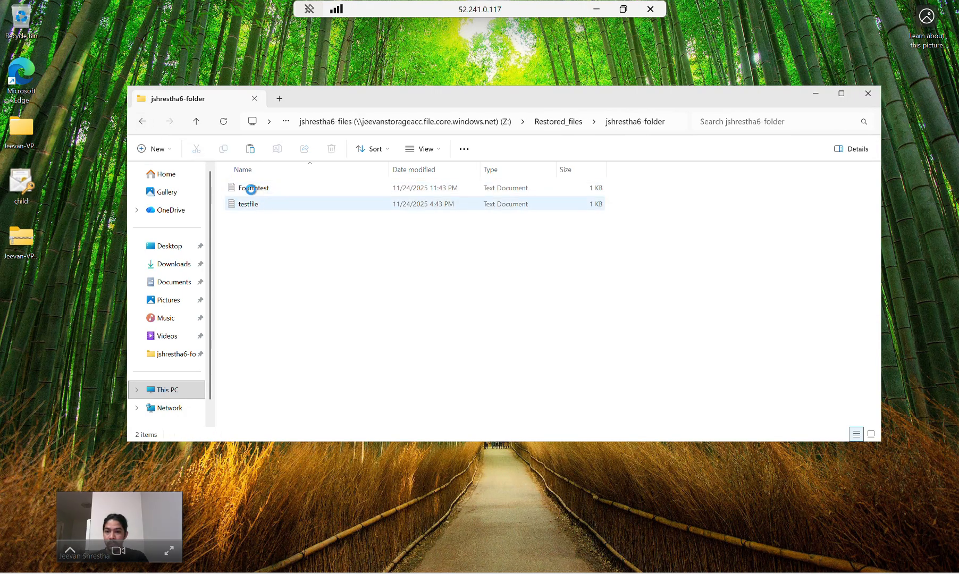